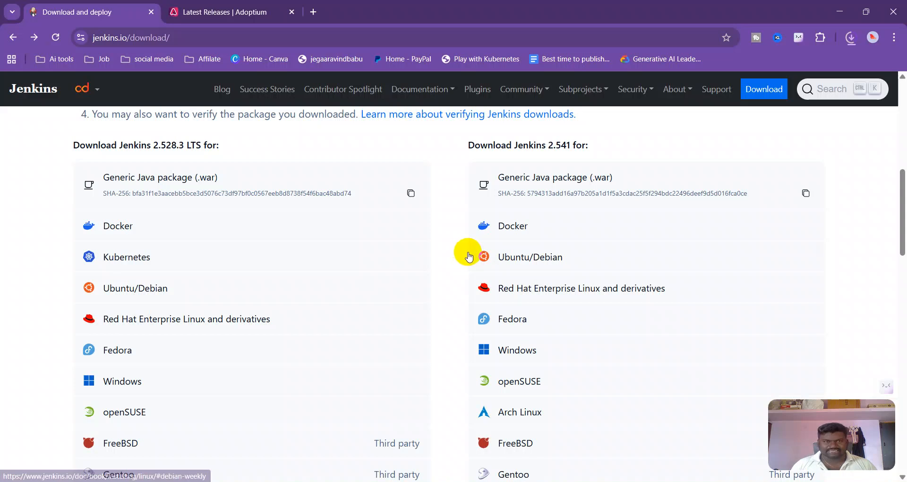
Search Google for jenkins download and open the Jenkins Download and deploy page
left_click(314, 13)
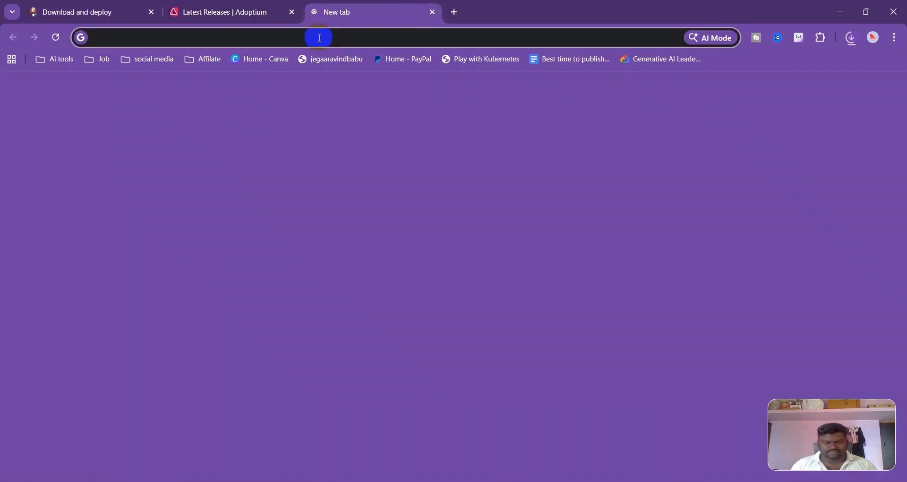
type("je")
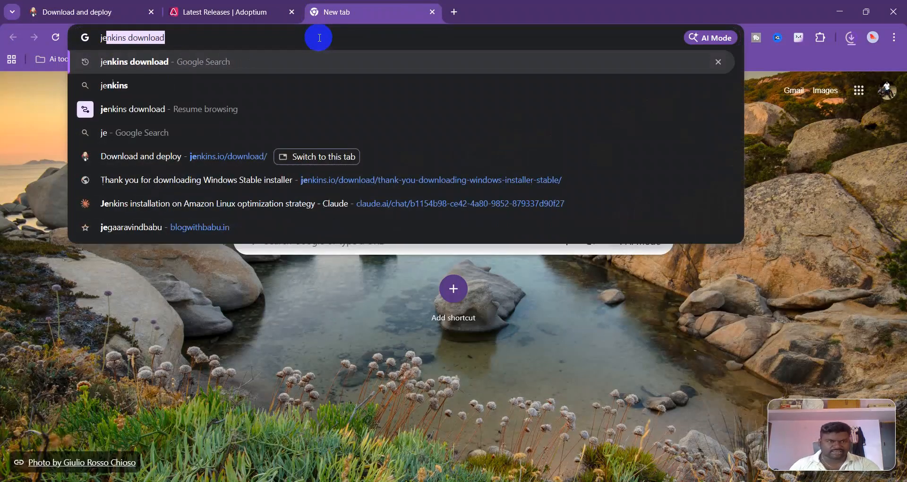
left_click(165, 64)
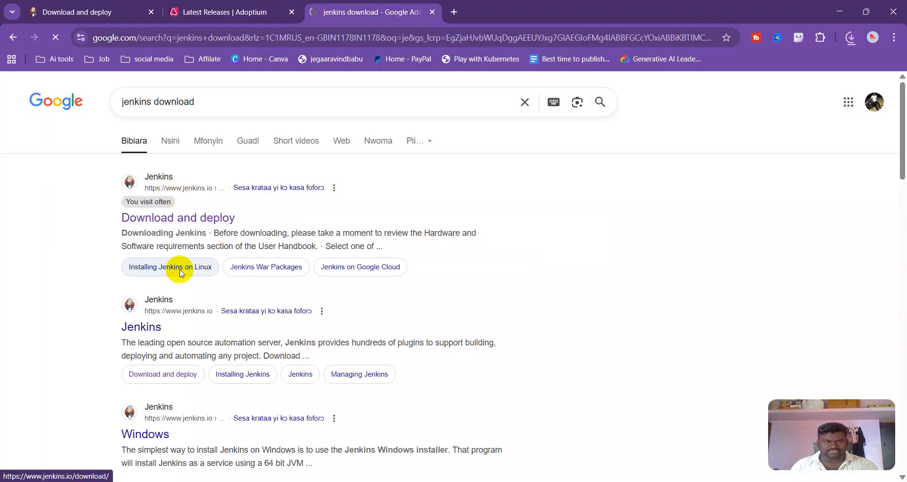
left_click(177, 222)
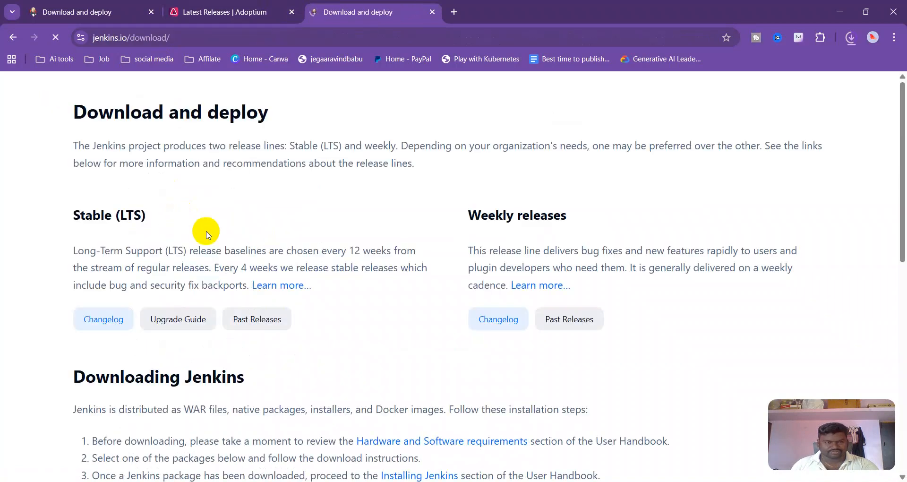
Review the Jenkins LTS download options and check the browser's recent download history
scroll(203, 234, "down", 9)
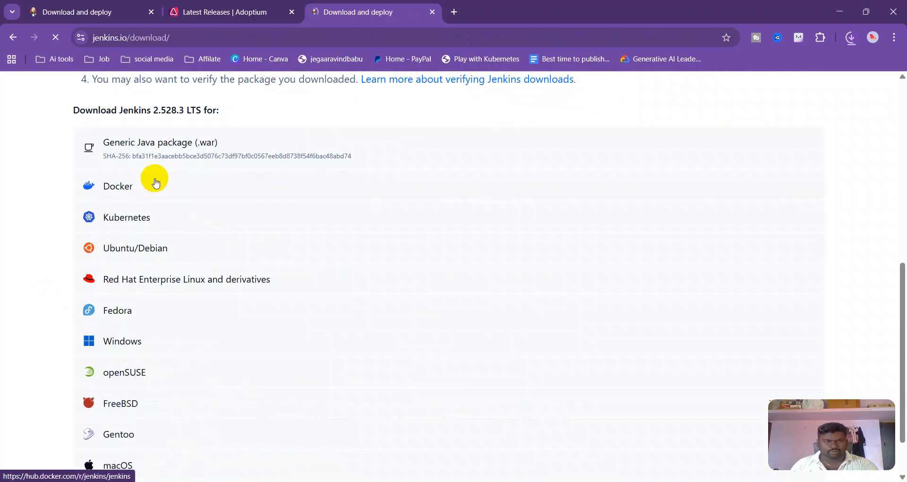
scroll(156, 179, "down", 1)
scroll(156, 182, "down", 1)
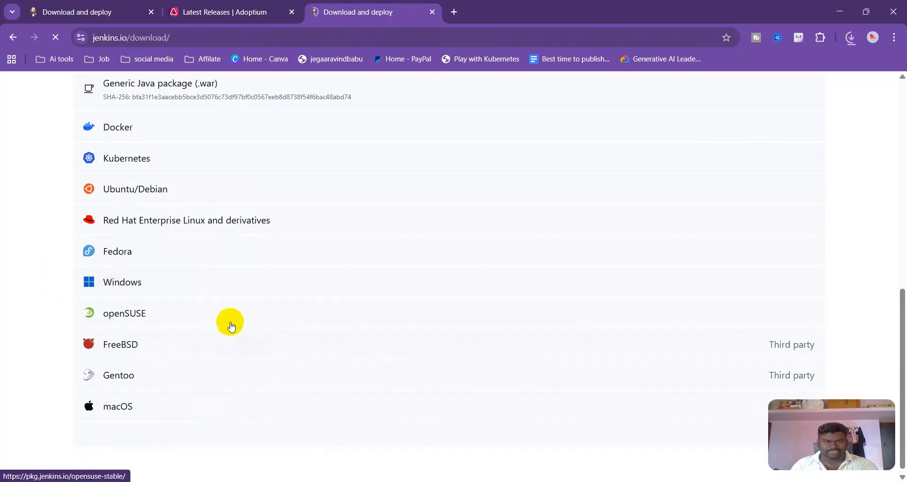
left_click(852, 37)
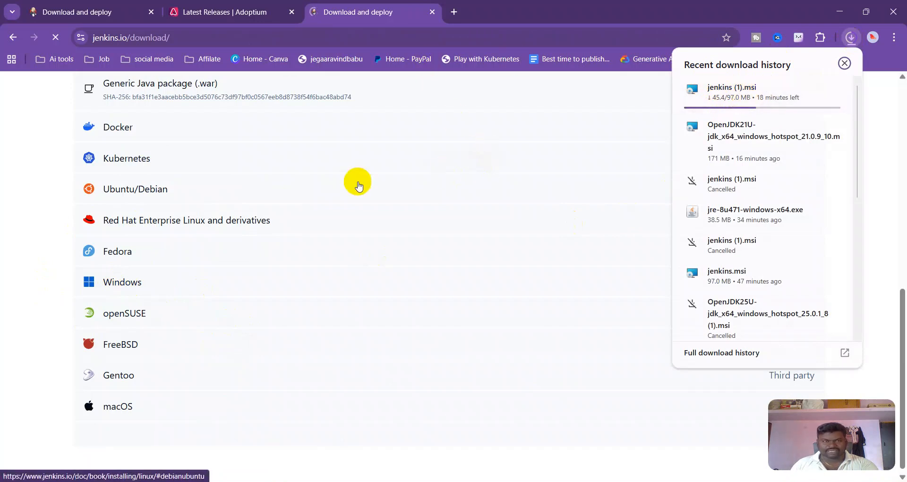
scroll(294, 234, "up", 3)
left_click(28, 253)
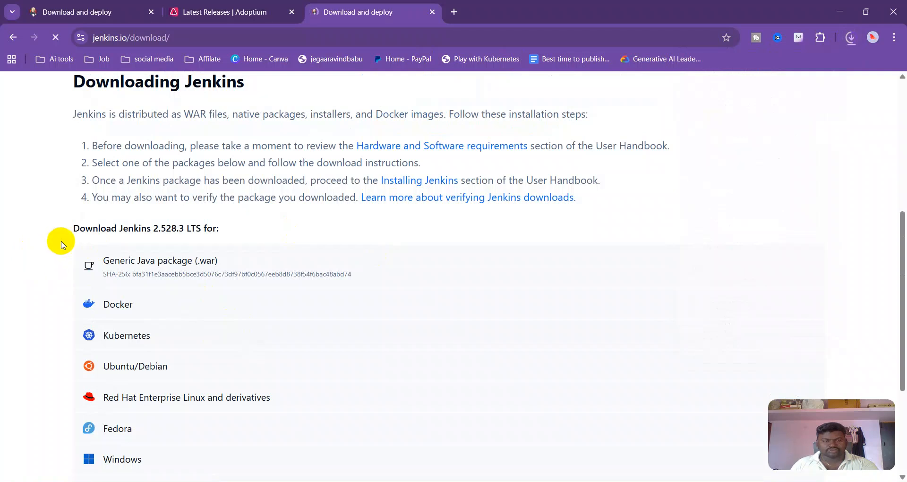
scroll(61, 245, "down", 1)
scroll(62, 244, "down", 2)
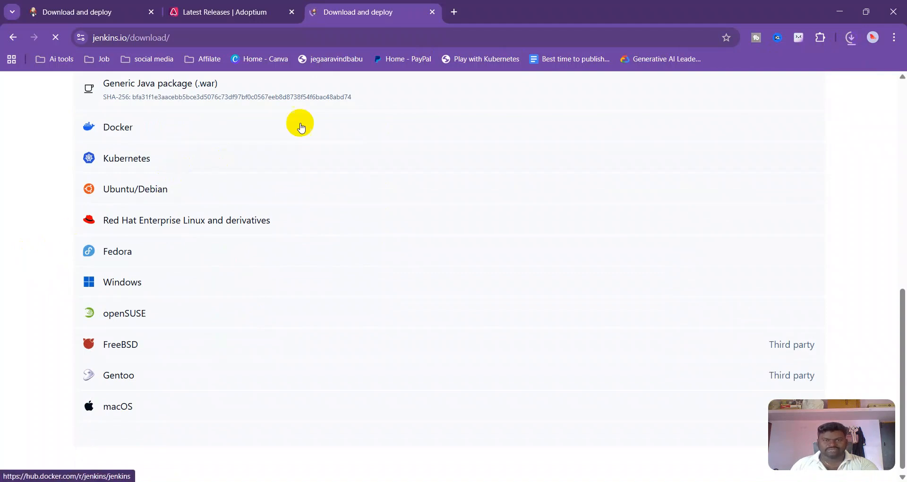
Search Google in a new tab for java install windows 11
left_click(456, 11)
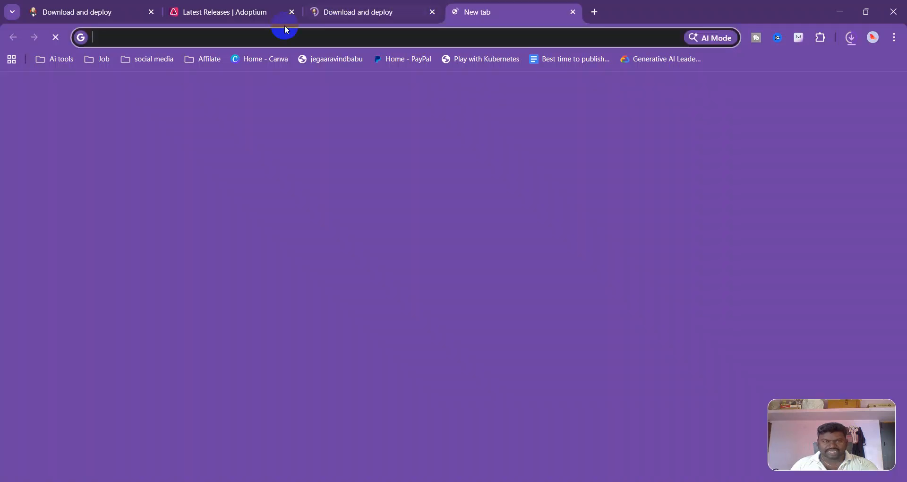
type("java")
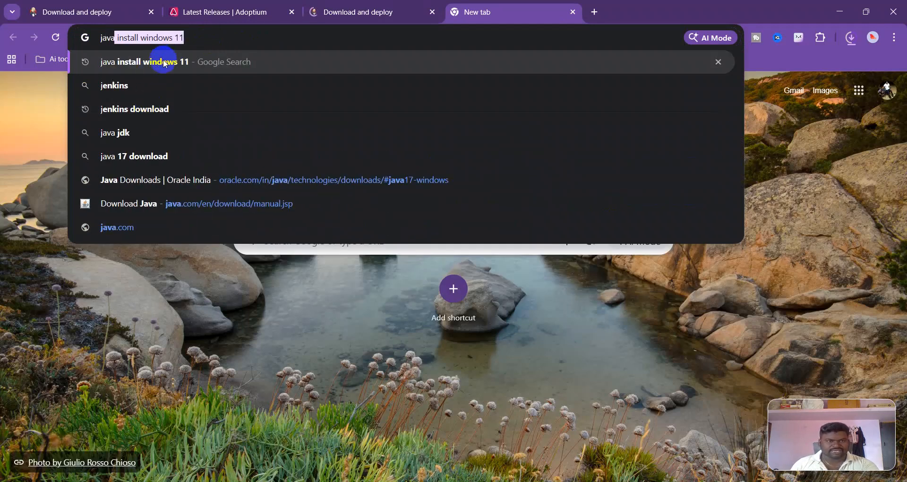
key("Return")
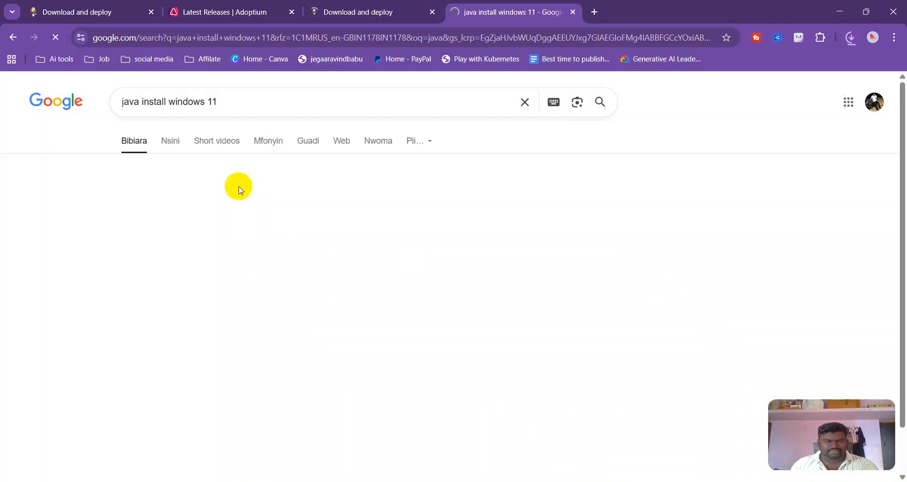
Browse the search results and the Adoptium Temurin JDK 21 LTS release downloads
scroll(230, 267, "down", 4)
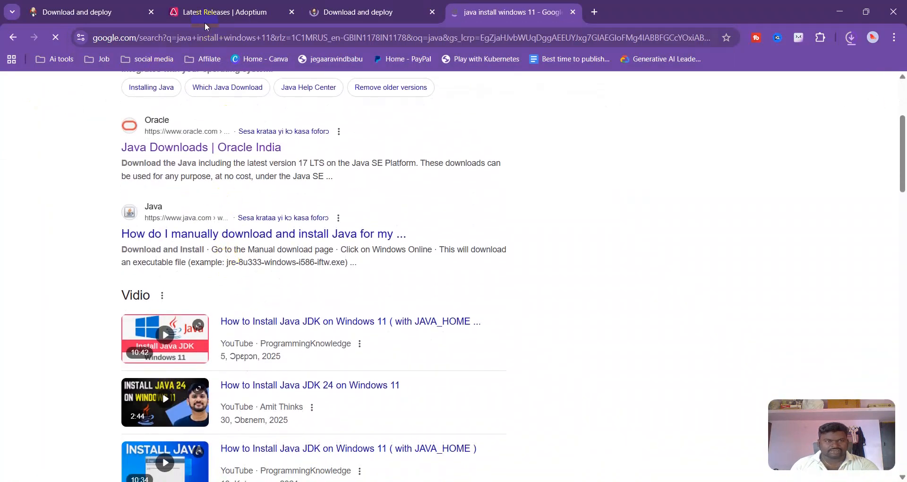
left_click(200, 12)
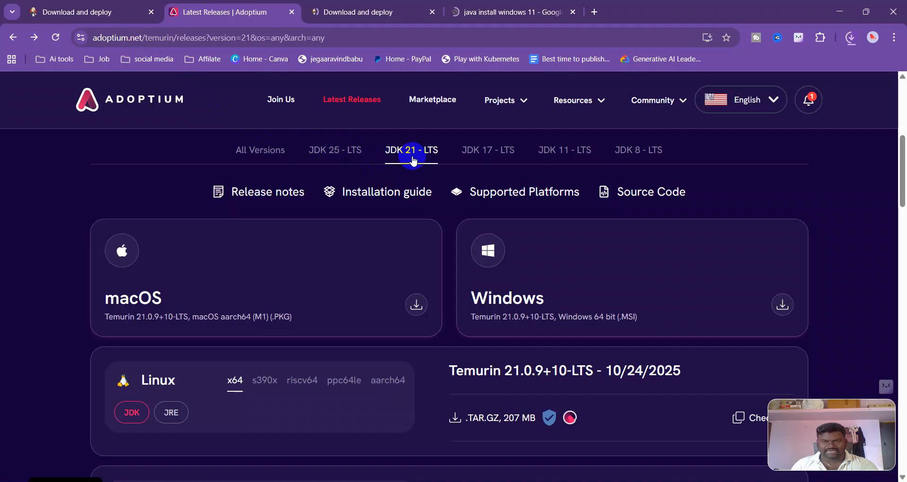
scroll(414, 162, "down", 3)
scroll(421, 257, "down", 3)
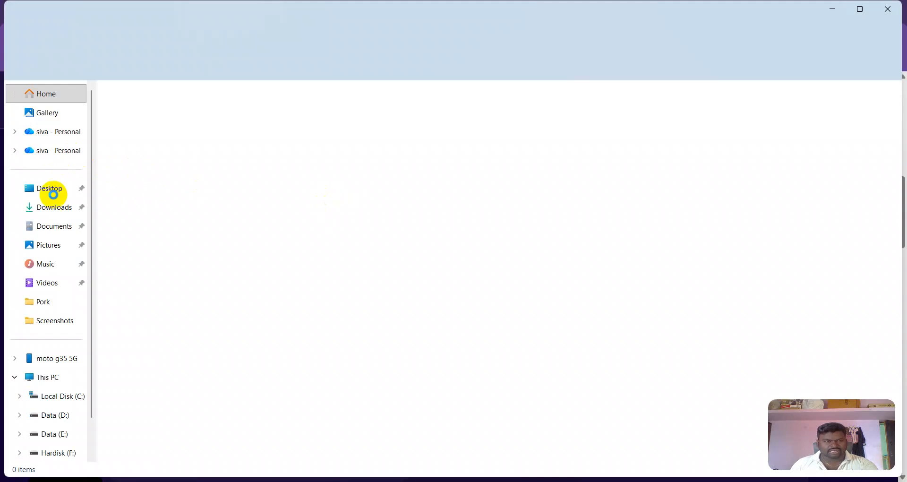
Open the OpenJDK21U installer from the Downloads folder and cancel its setup wizard
left_click(52, 208)
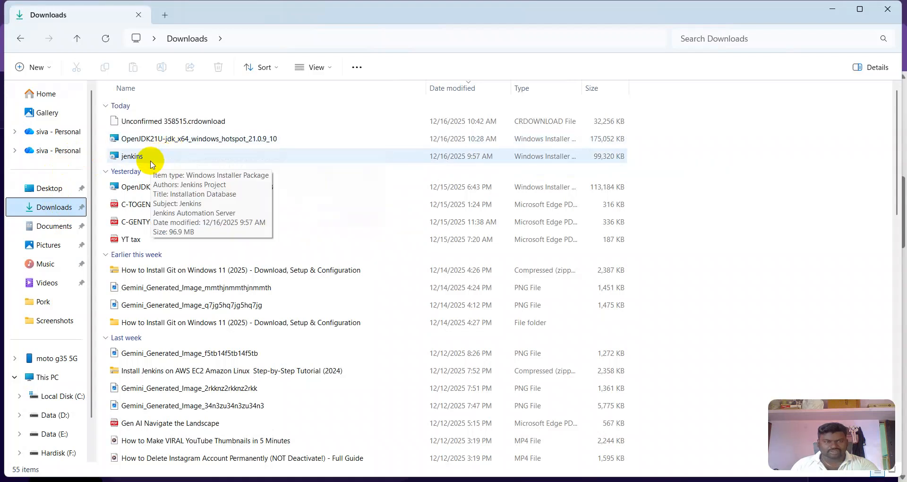
left_click(191, 148)
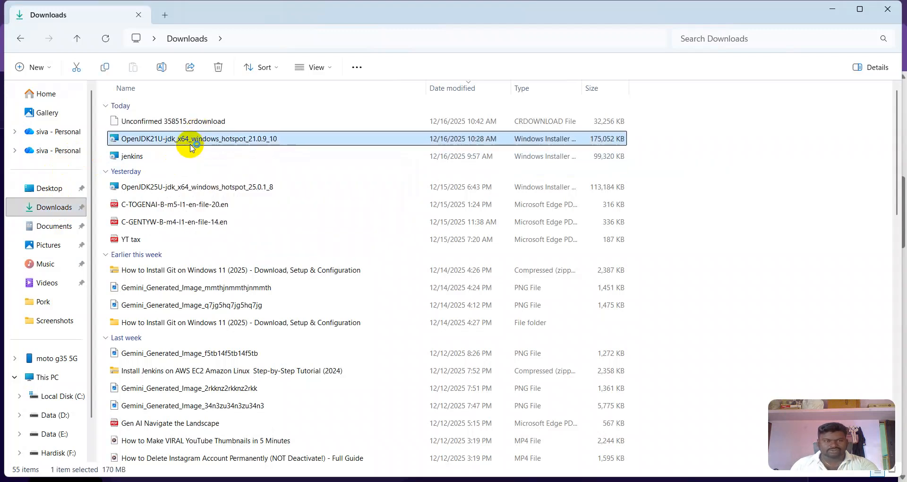
double_click(191, 148)
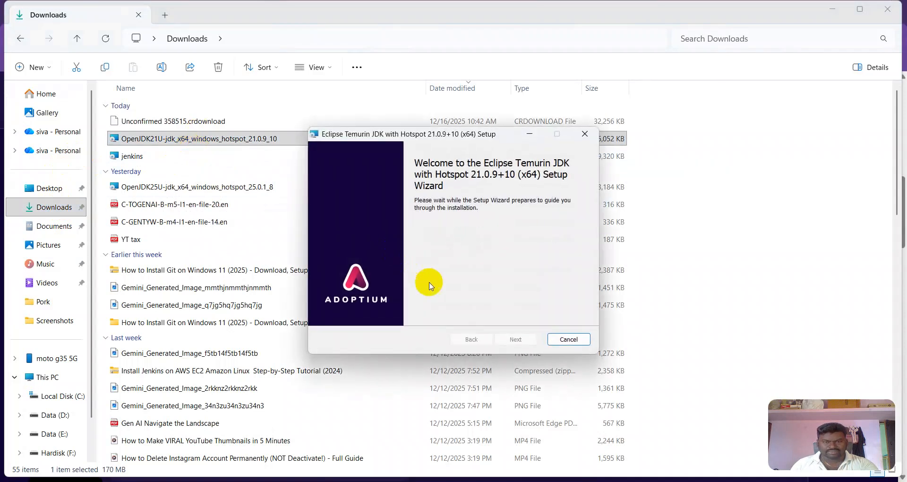
left_click(526, 342)
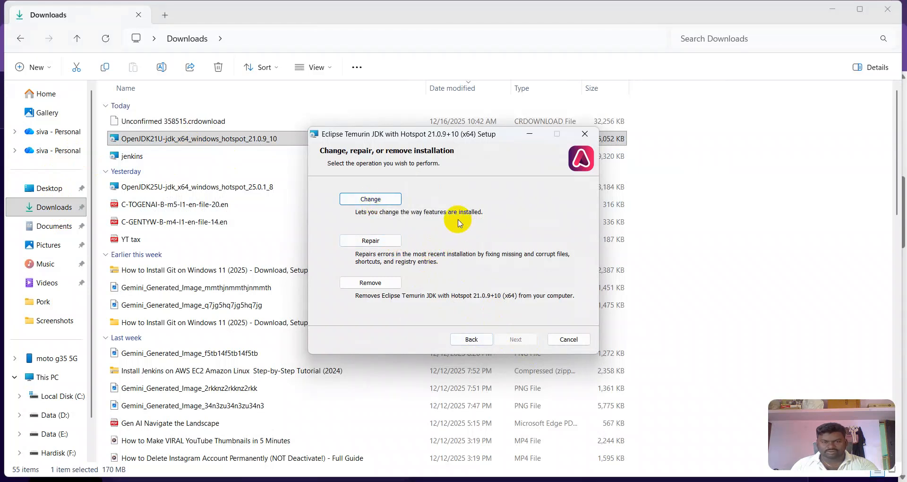
left_click(562, 339)
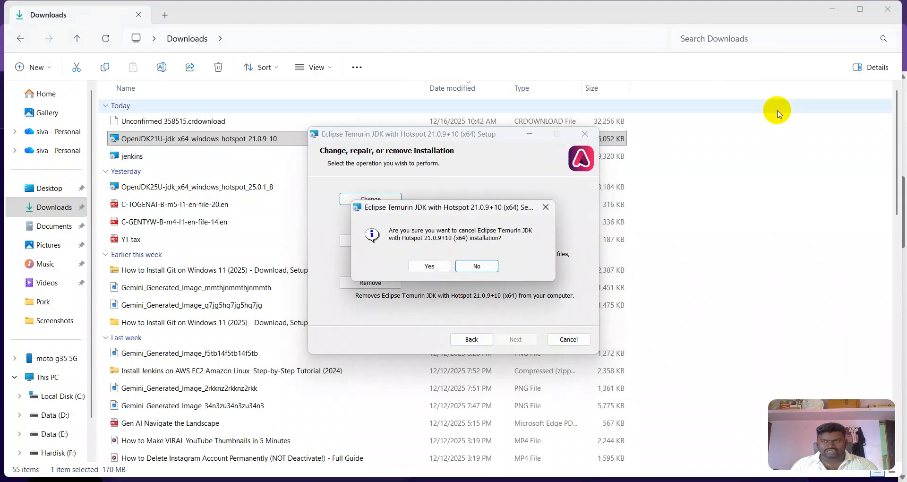
left_click(439, 266)
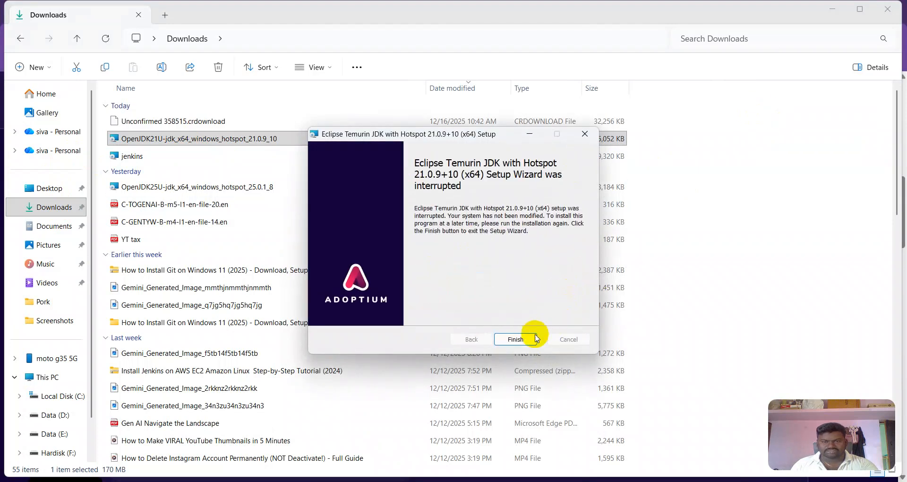
left_click(536, 338)
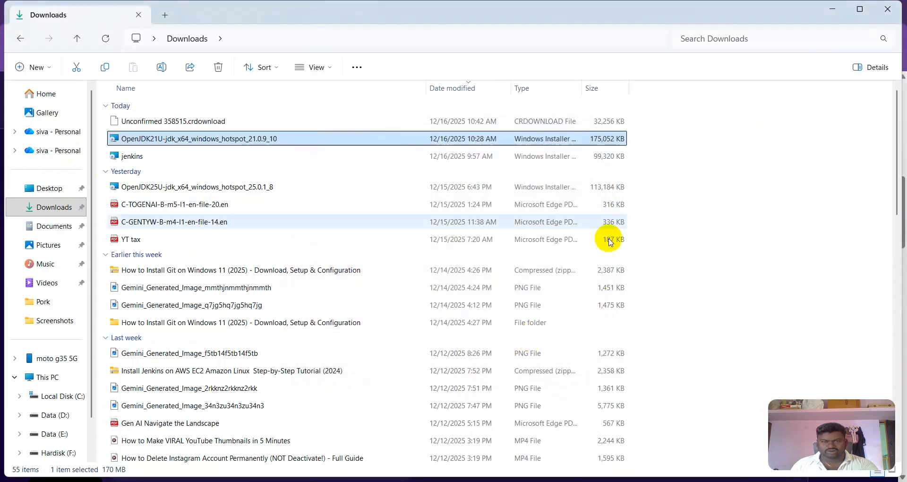
Open a Command Prompt and run java -version to check the installed Java
left_click(831, 9)
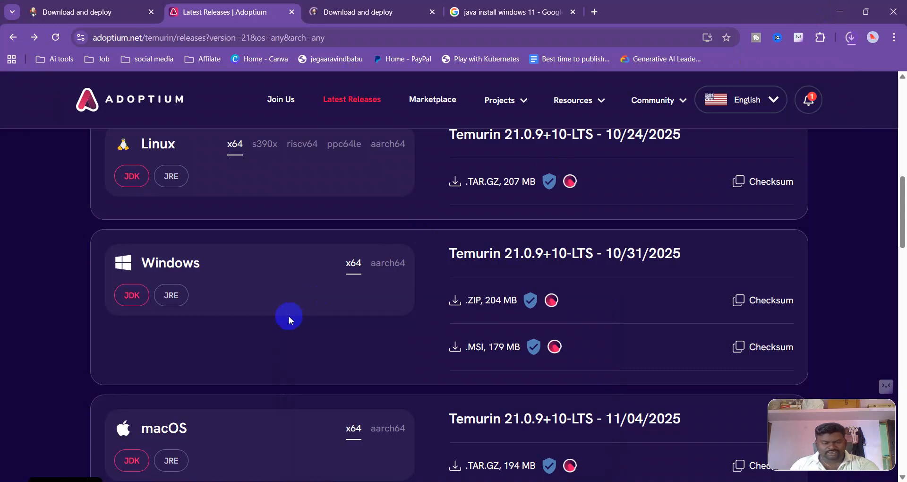
key("super+r")
type("cm")
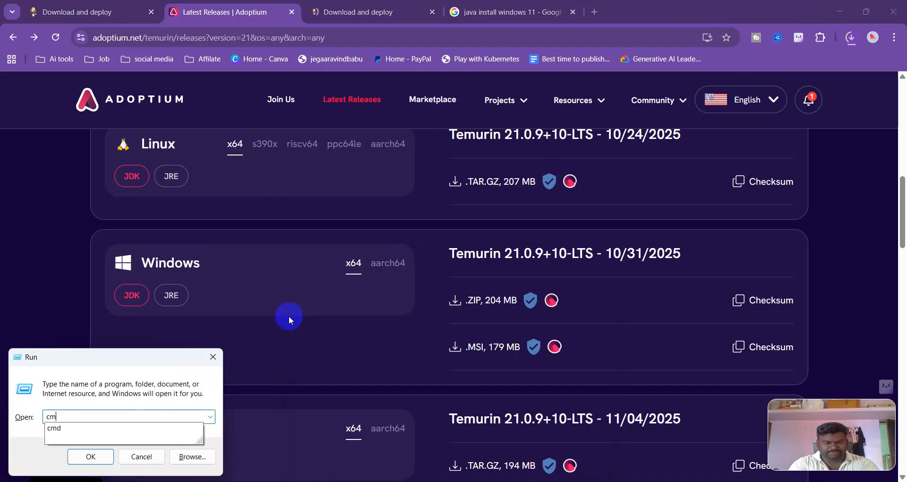
type("d")
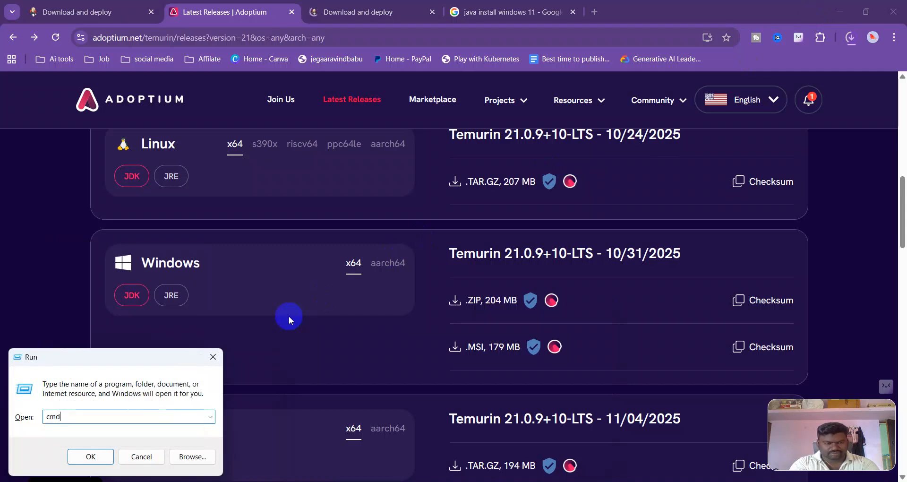
key("Return")
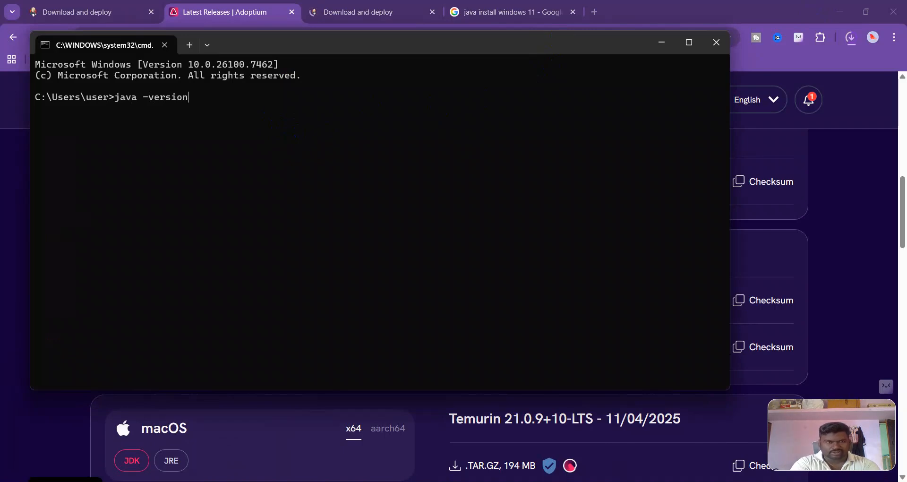
key("Return")
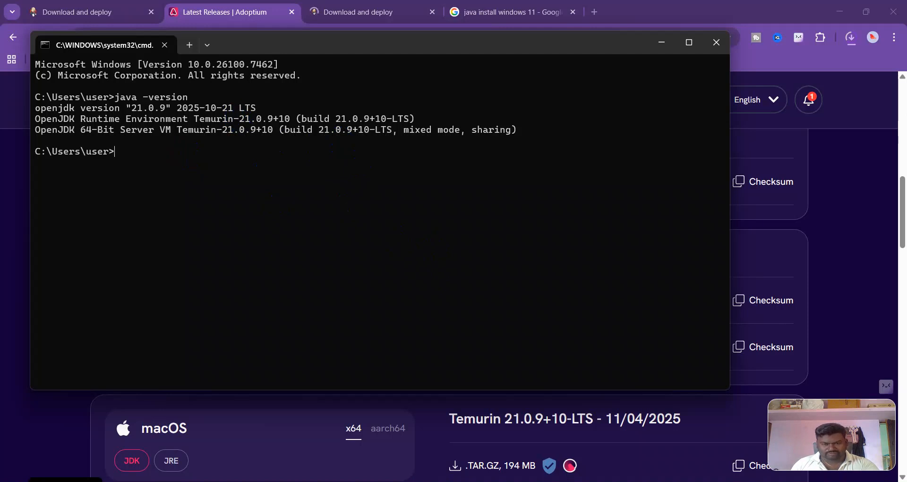
Launch the jenkins installer from the Downloads folder
left_click(442, 481)
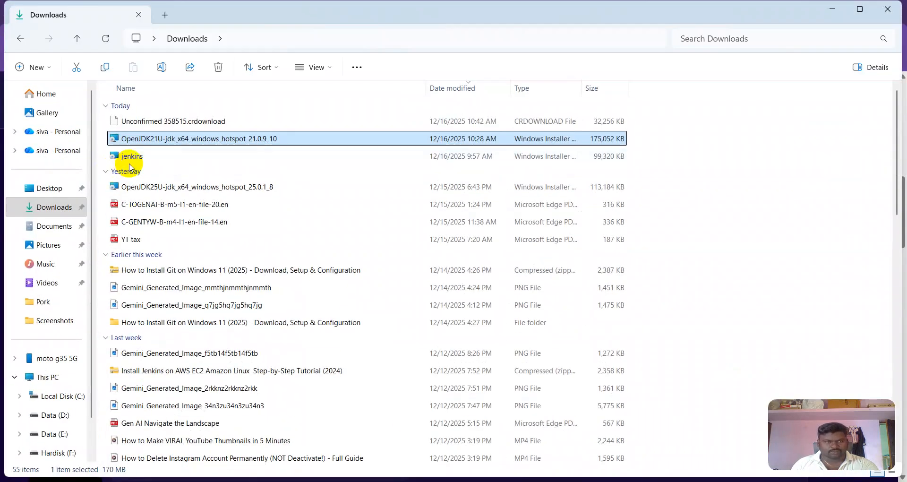
left_click(130, 161)
double_click(131, 160)
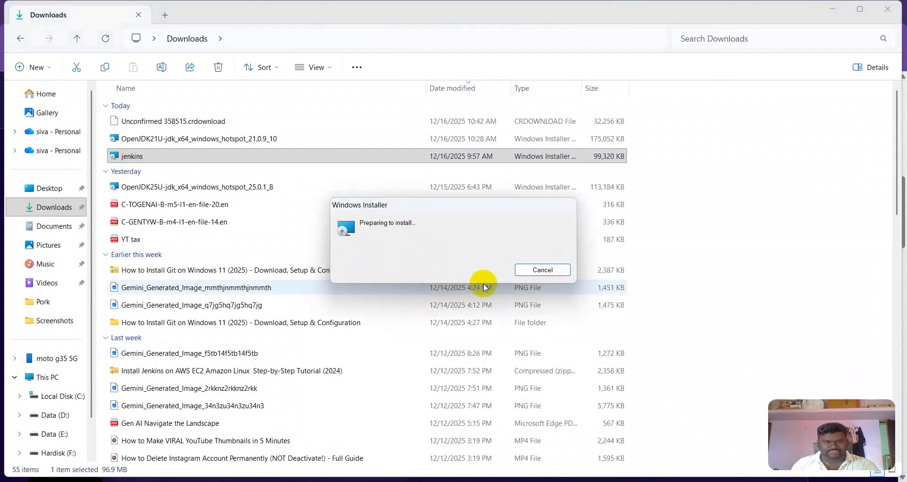
left_click(831, 10)
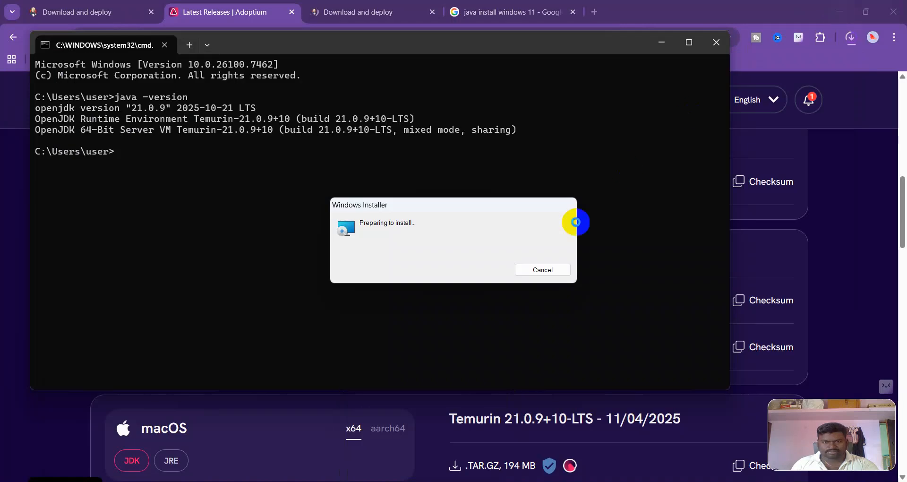
left_click(662, 42)
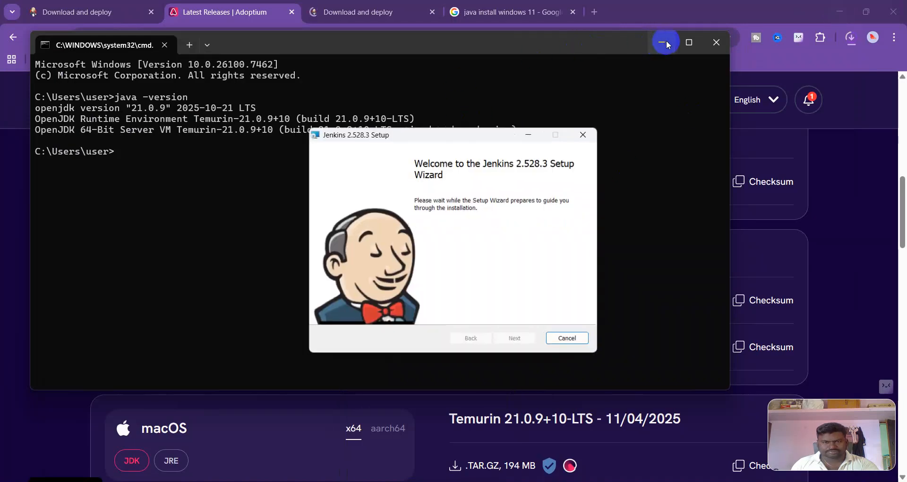
Keep the default install folder C:\Program Files\Jenkins\ and set the service to run as LocalSystem
left_click(514, 340)
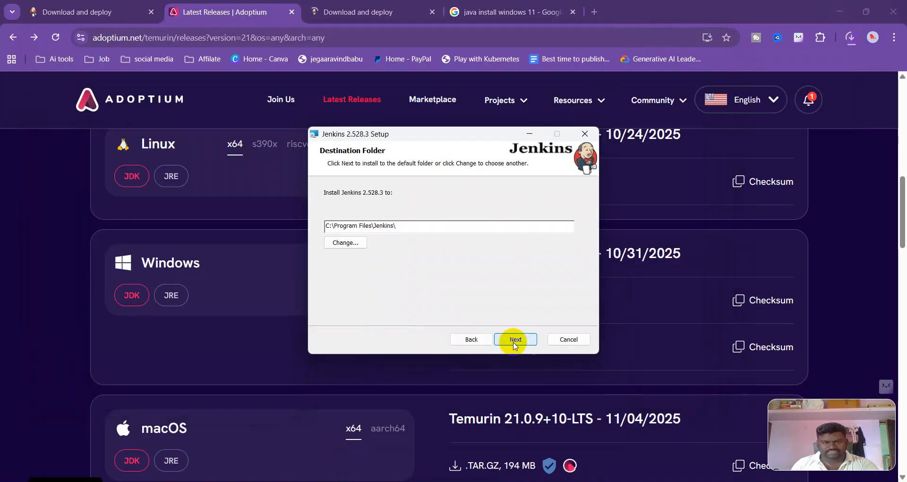
left_click(515, 341)
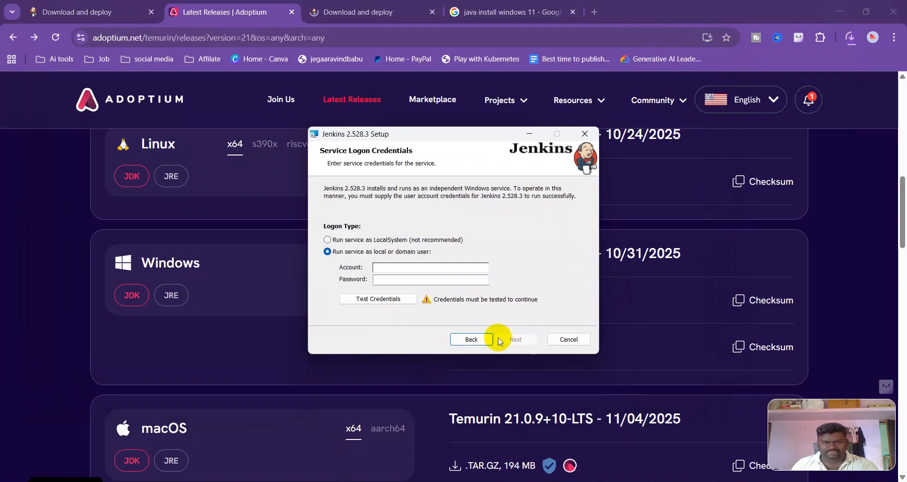
left_click(362, 241)
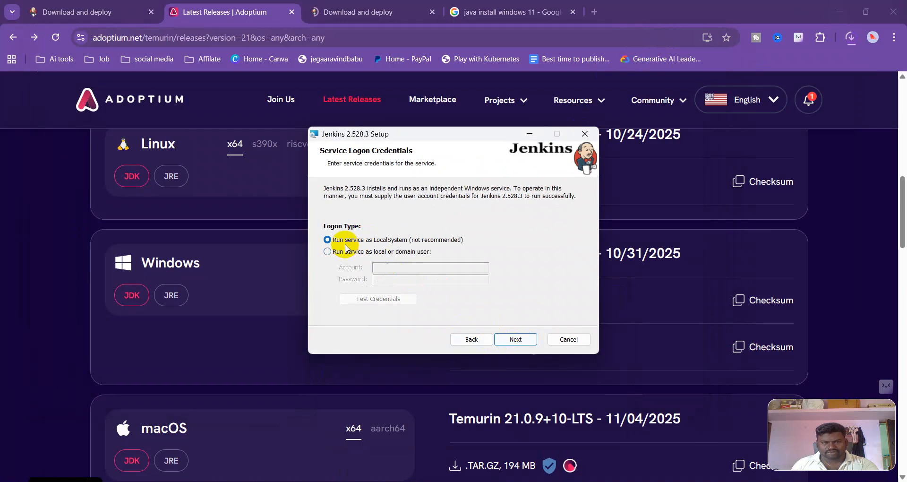
left_click(515, 340)
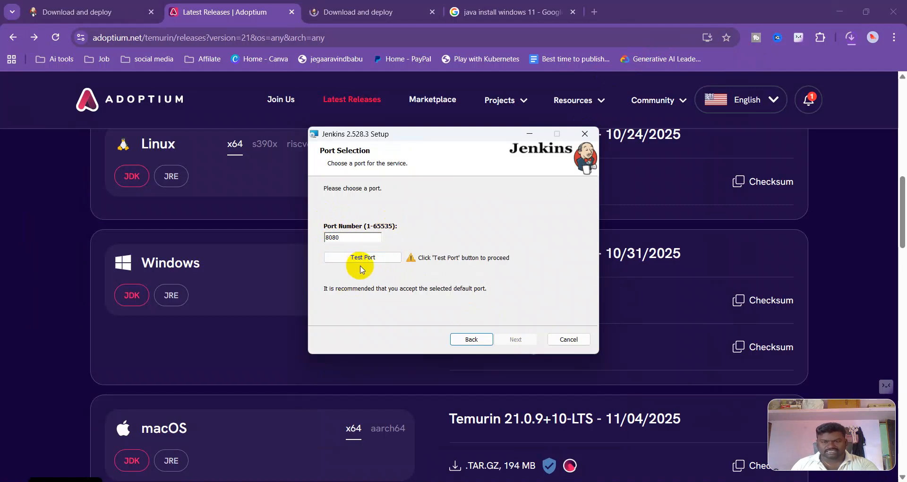
Test the default service port 8080 and proceed to the next page
left_click(373, 258)
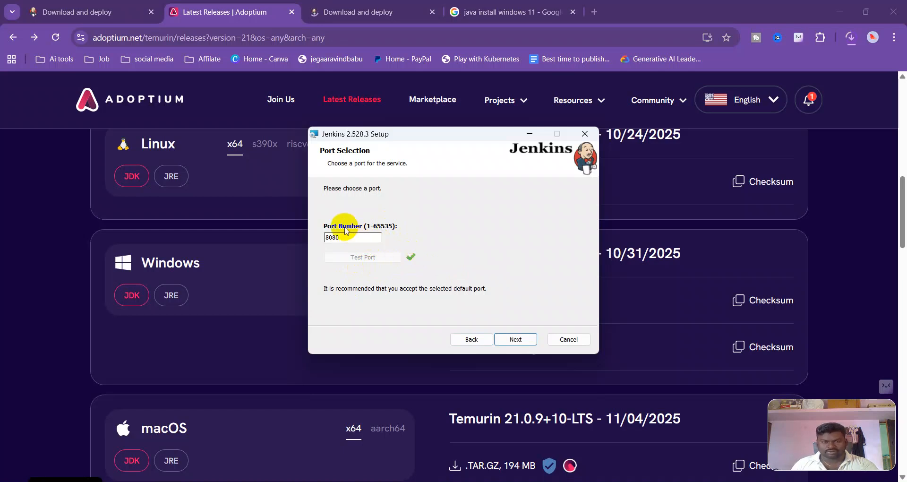
left_click(522, 340)
Select C:\Program Files\Eclipse Adoptium\jdk-21.0.9.10-hotspot\ as the Java home folder and continue
left_click(354, 243)
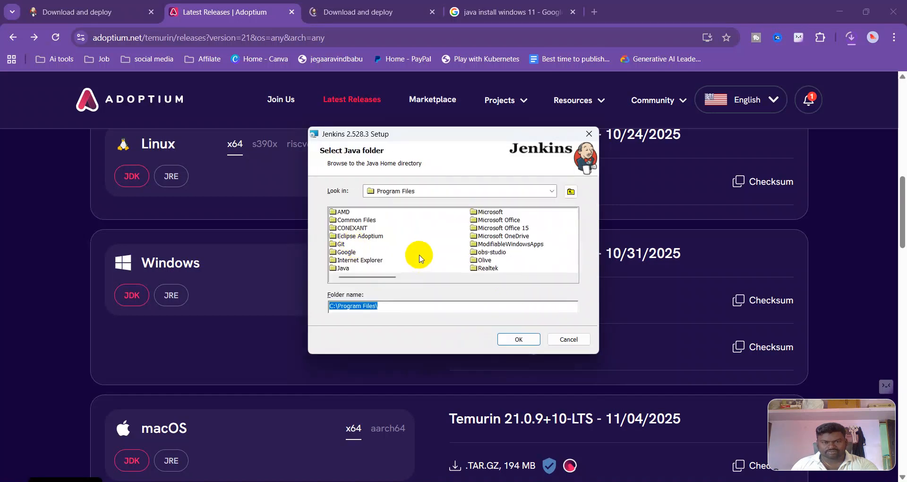
left_click(360, 237)
double_click(359, 238)
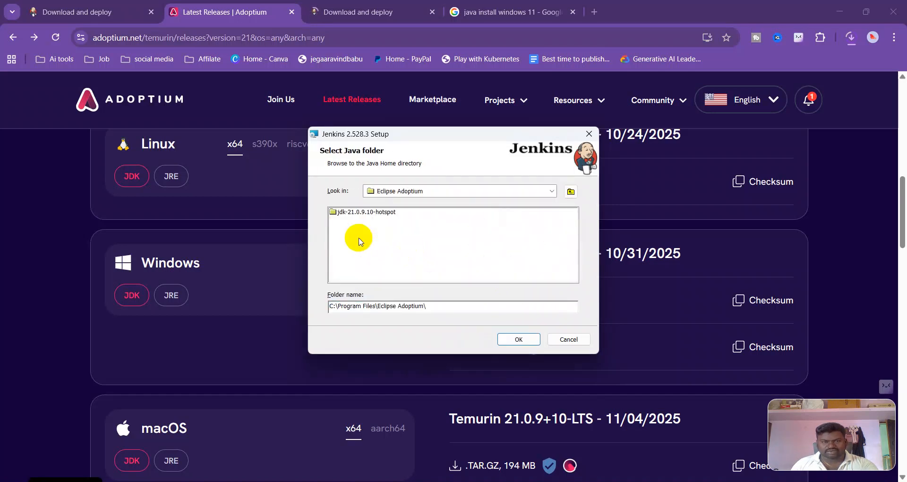
left_click(367, 212)
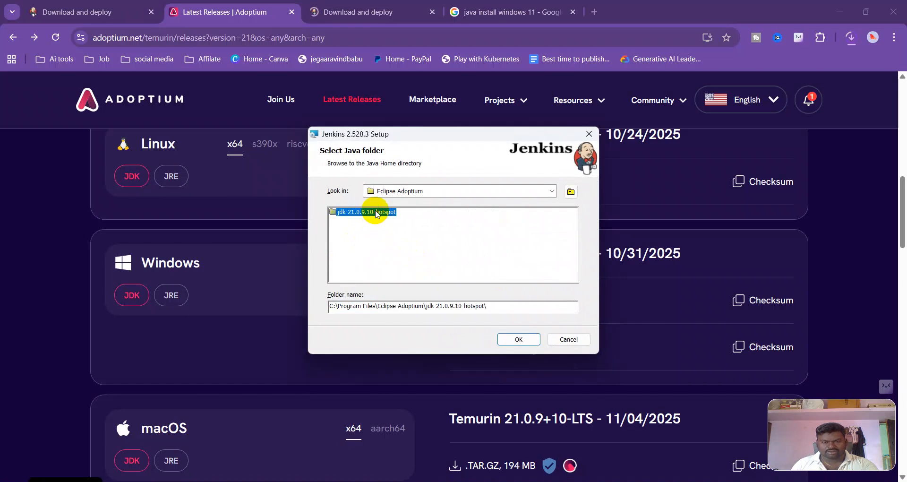
left_click(515, 340)
left_click(516, 340)
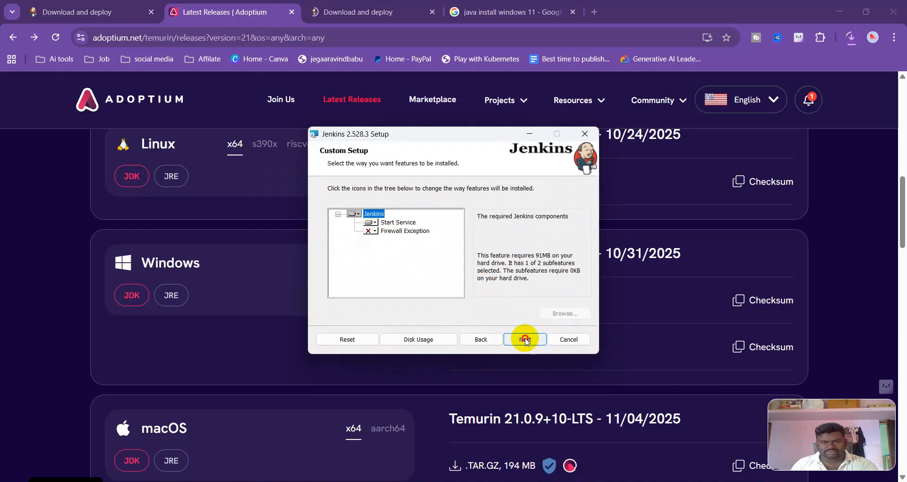
Keep the default custom setup features, install Jenkins, and finish the setup wizard
left_click(525, 340)
left_click(526, 340)
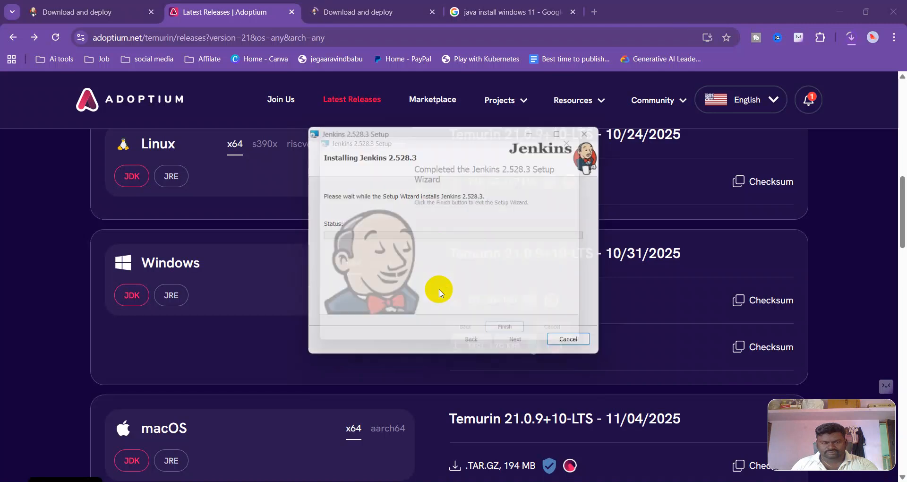
left_click(516, 339)
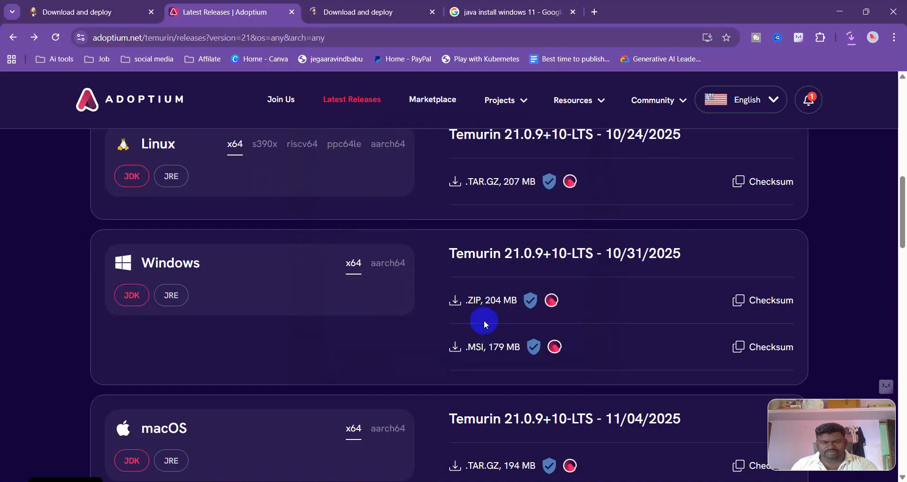
left_click(147, 19)
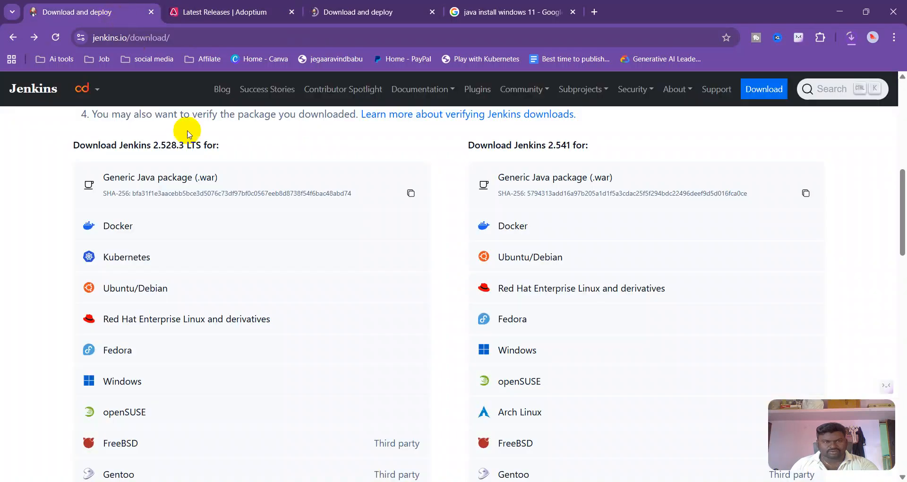
scroll(211, 180, "up", 5)
scroll(210, 182, "down", 10)
scroll(212, 184, "down", 5)
scroll(213, 182, "up", 10)
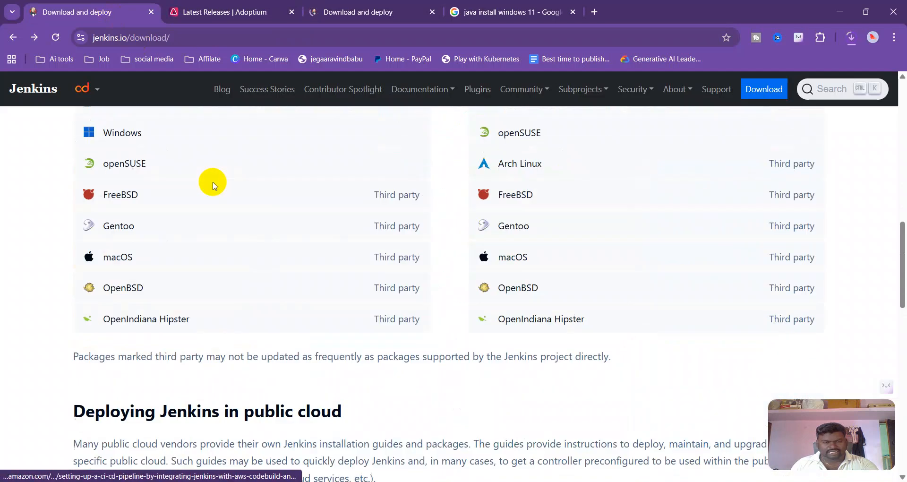
left_click(125, 321)
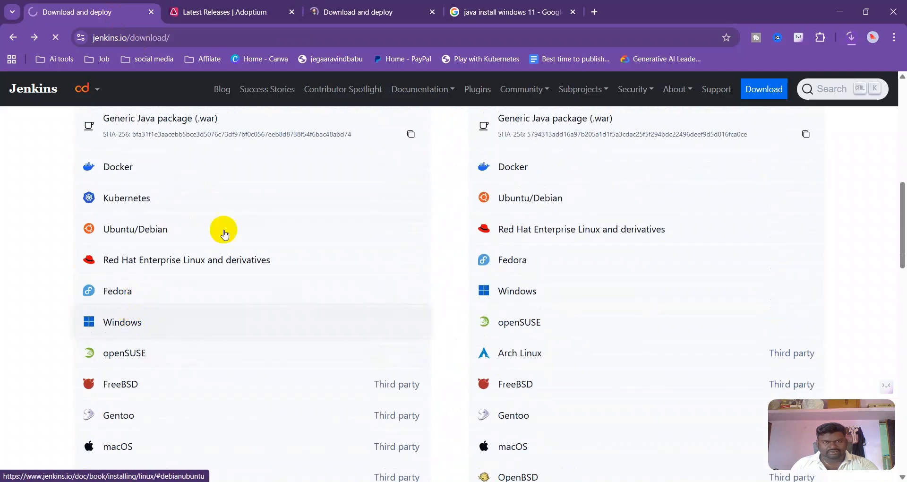
left_click(595, 12)
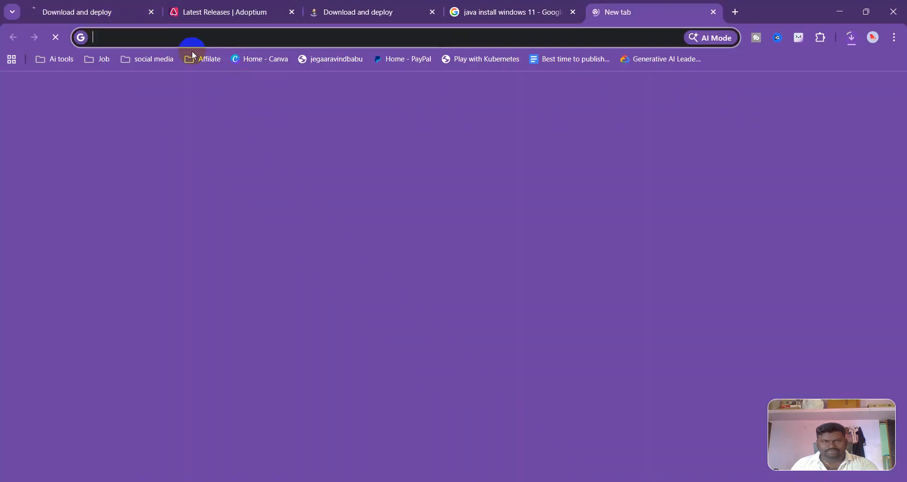
type("https")
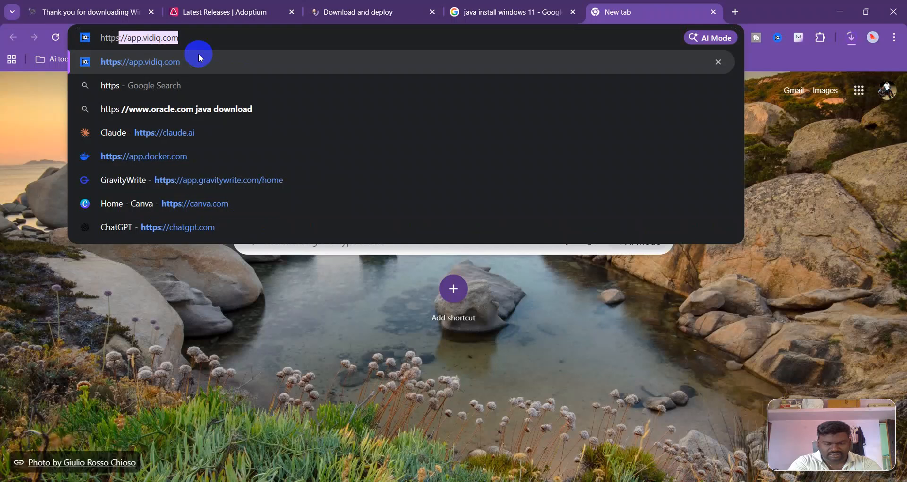
type(":")
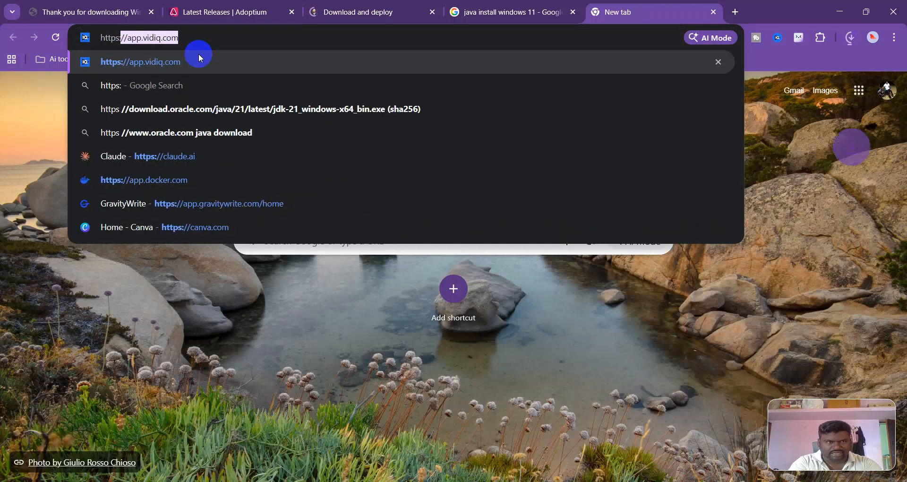
Copy the initialAdminPassword file path from the Unlock Jenkins page and open that file in Notepad
left_click(97, 12)
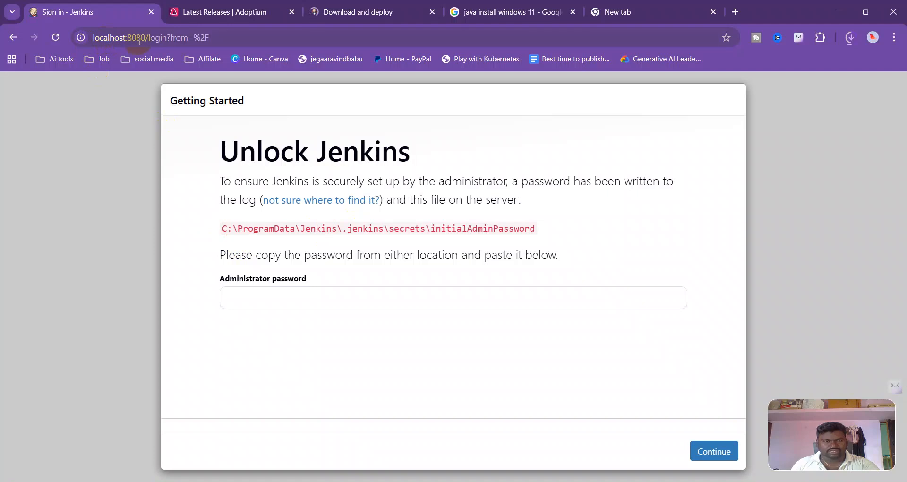
left_click_drag(222, 160, 411, 154)
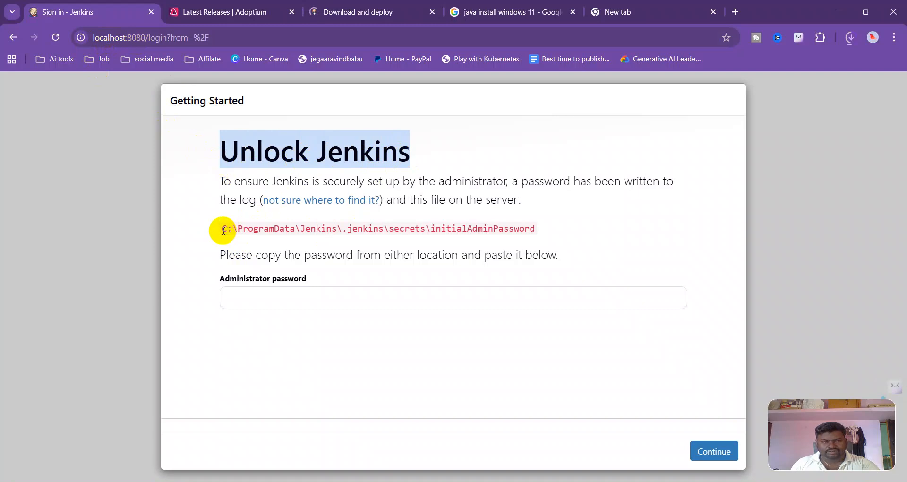
left_click_drag(224, 230, 536, 229)
left_click(259, 307)
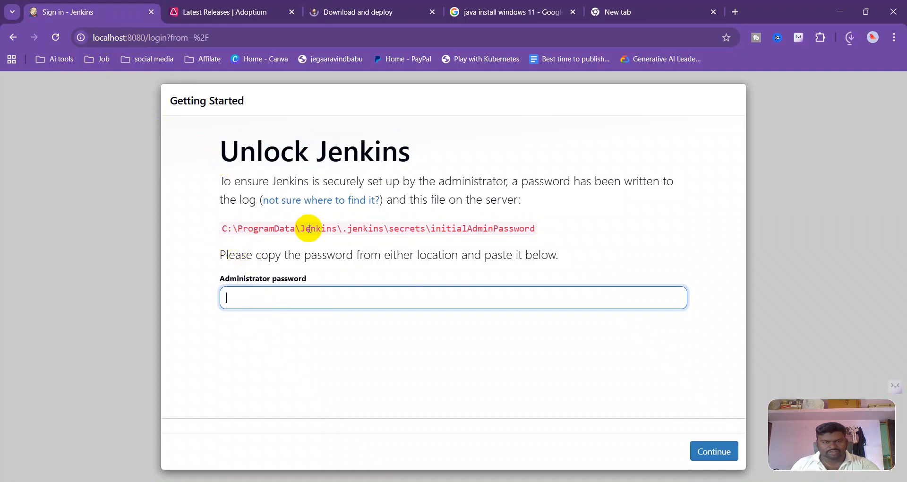
left_click_drag(223, 229, 540, 235)
key("ctrl+c")
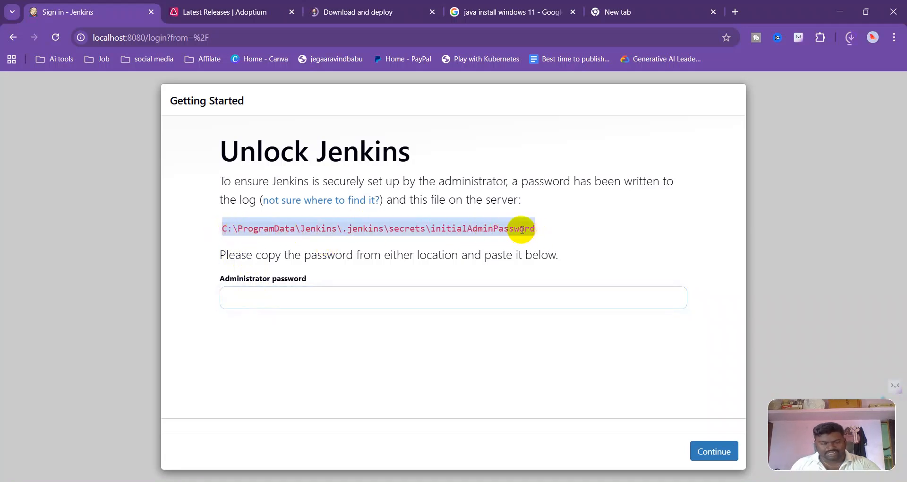
left_click(486, 481)
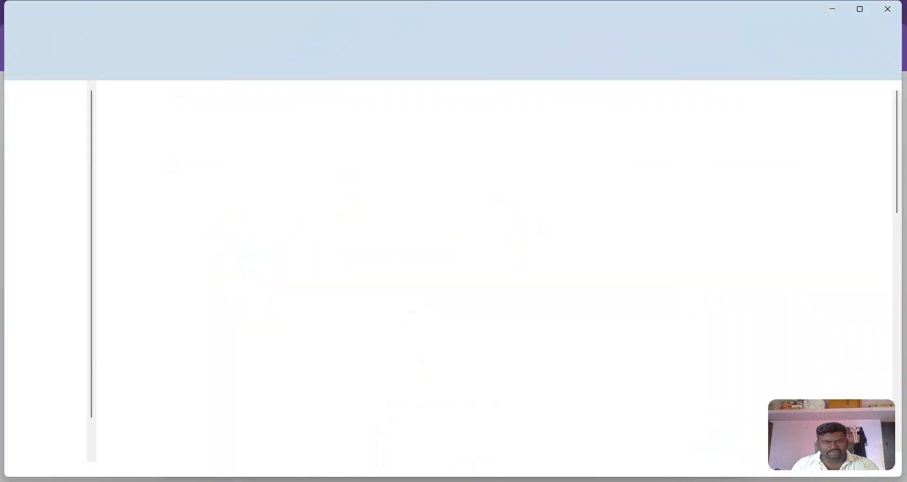
left_click(234, 40)
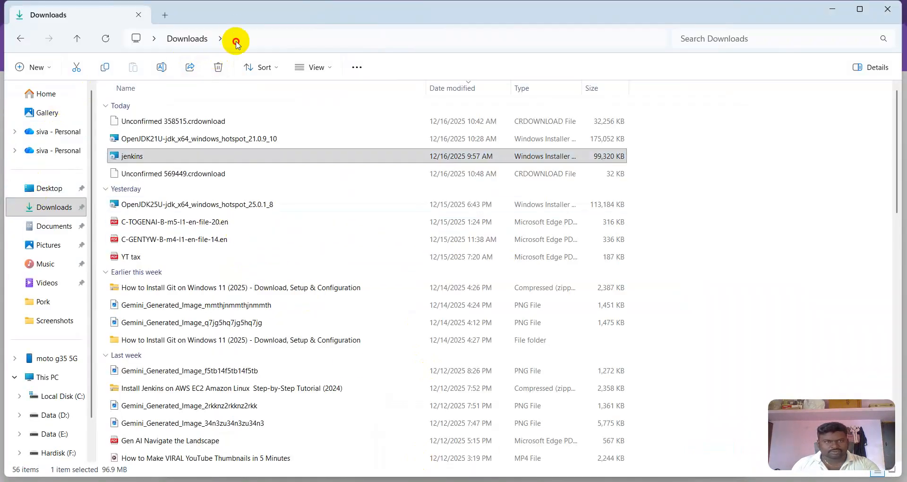
key("ctrl+v")
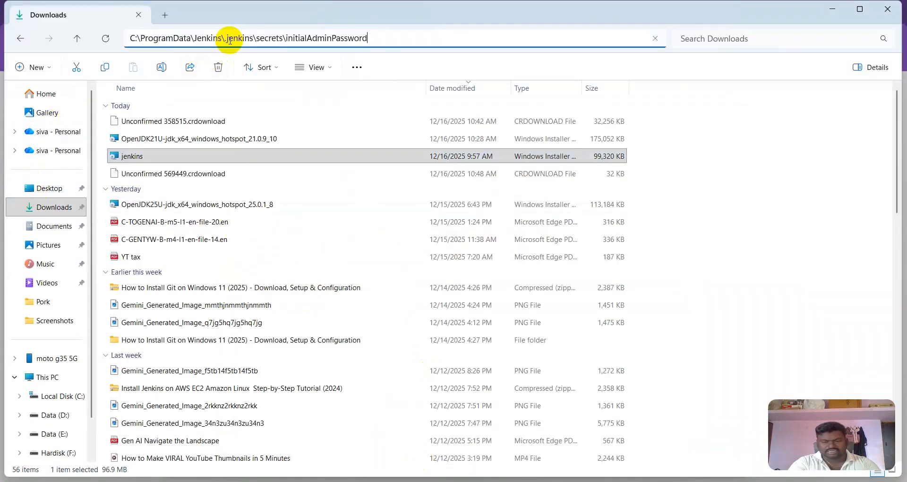
key("Return")
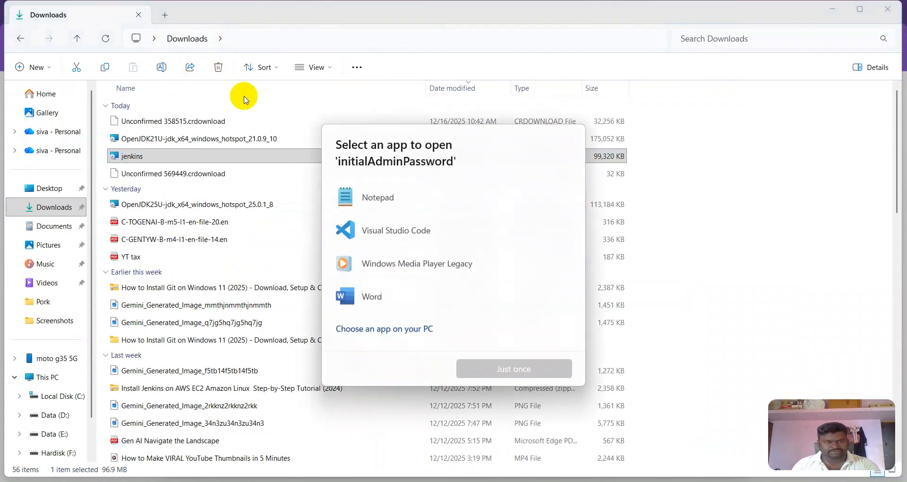
left_click(376, 196)
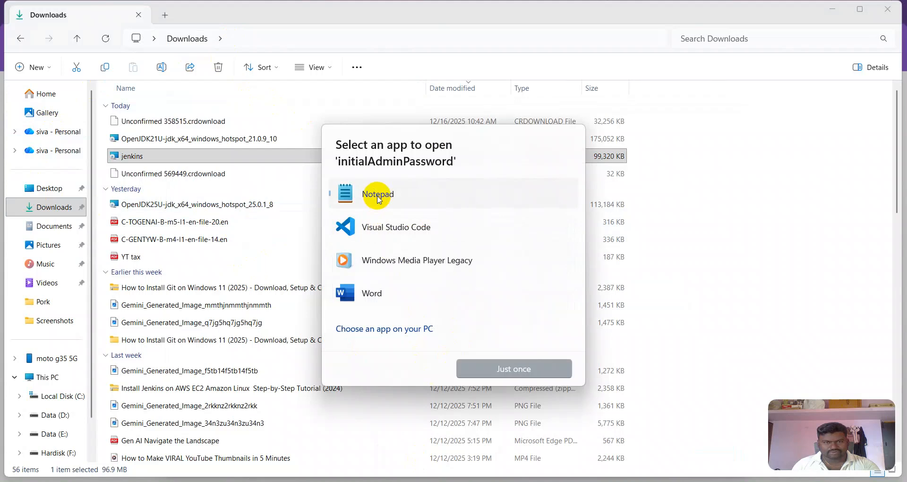
left_click(484, 367)
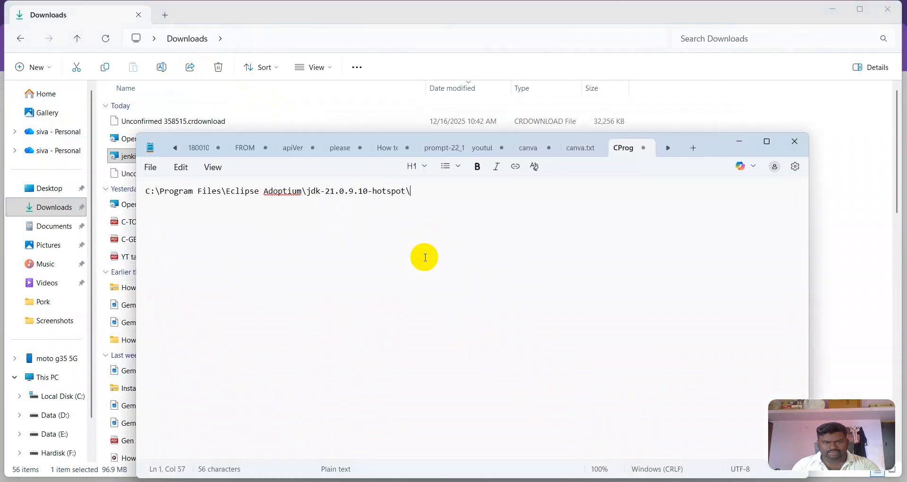
Copy the initial admin password from Notepad, paste it into the Administrator password field, and continue
triple_click(207, 193)
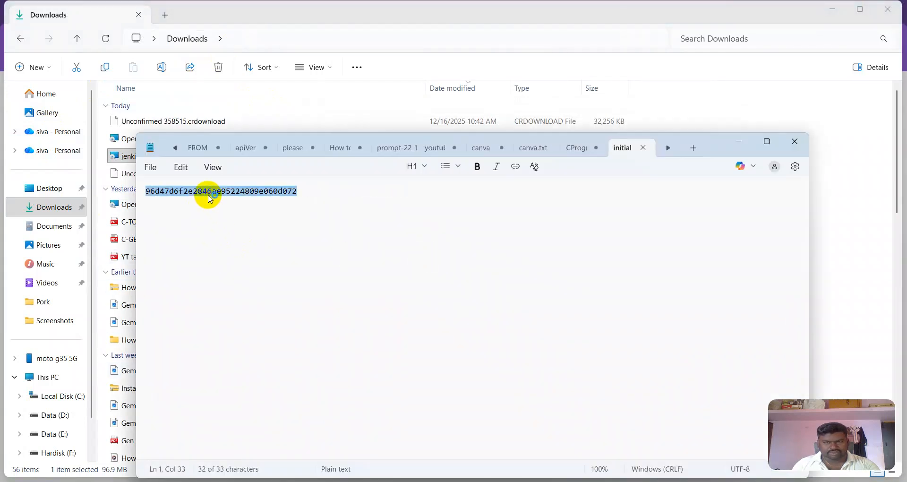
left_click_drag(300, 191, 145, 199)
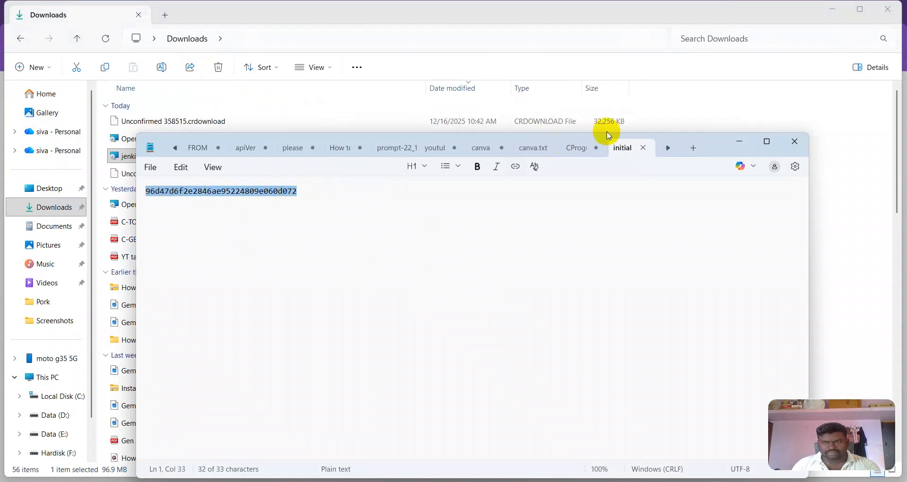
left_click(739, 142)
left_click(828, 17)
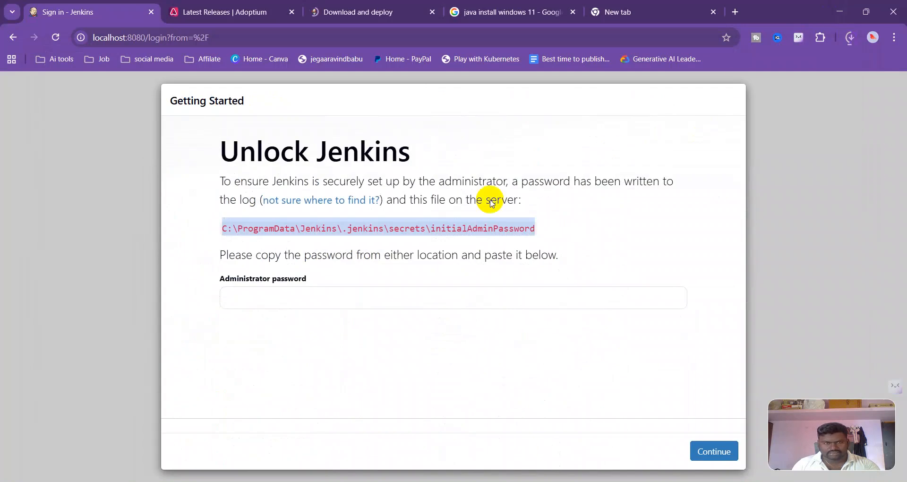
left_click(249, 296)
key("ctrl+v")
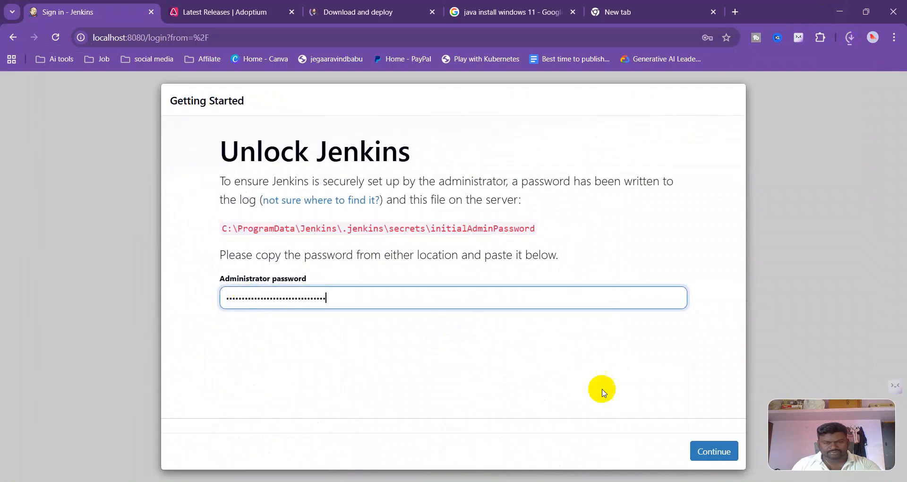
left_click(713, 454)
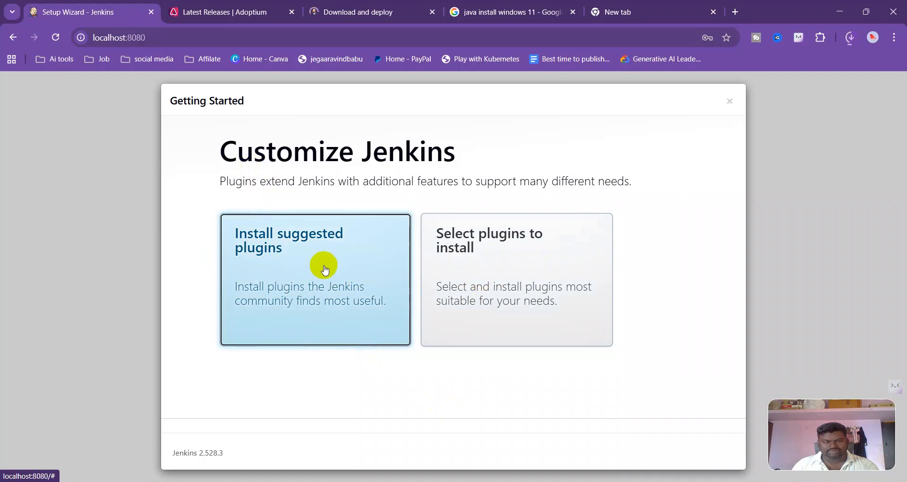
Install the suggested plugins and enter the first admin user's username
left_click(354, 300)
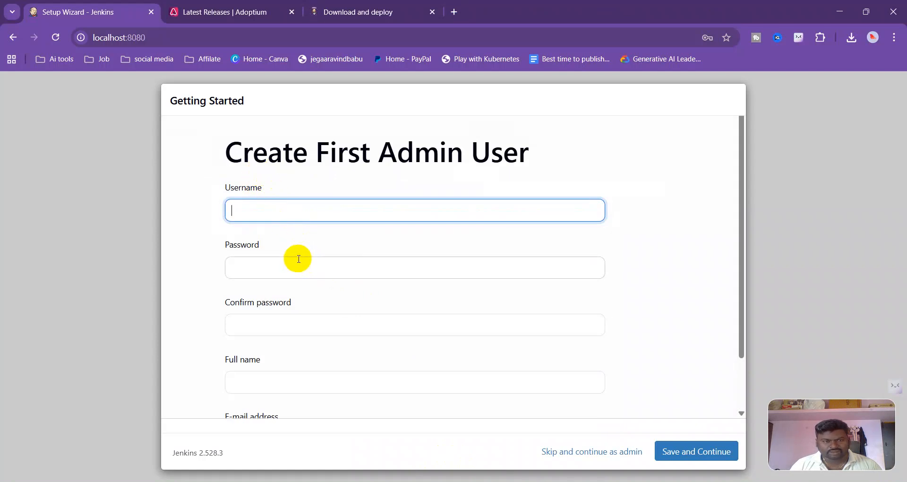
scroll(299, 263, "down", 2)
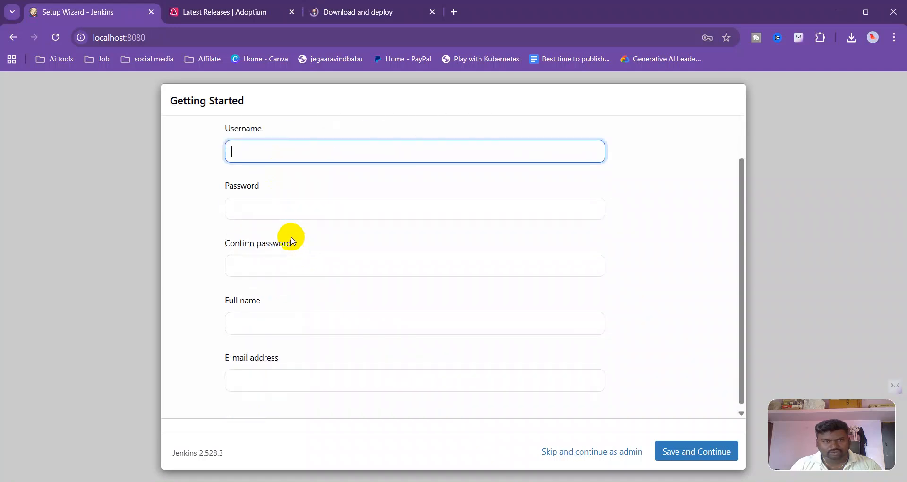
scroll(292, 238, "up", 2)
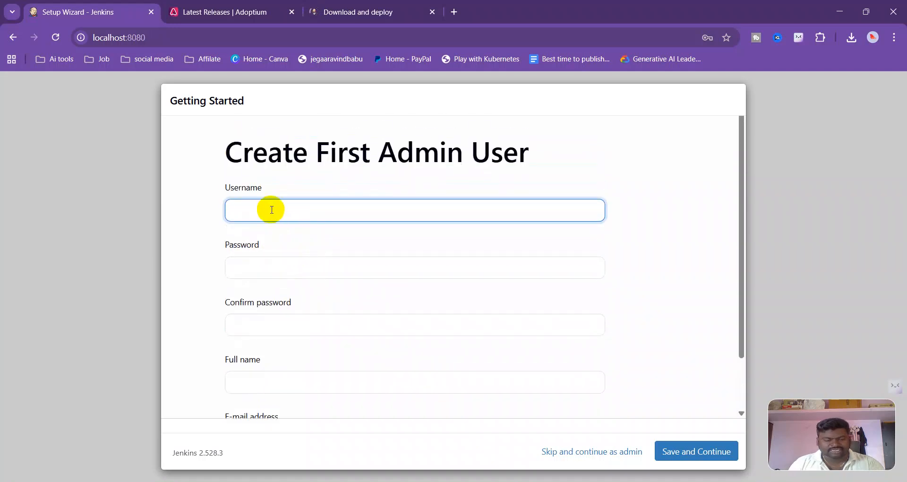
type("siva")
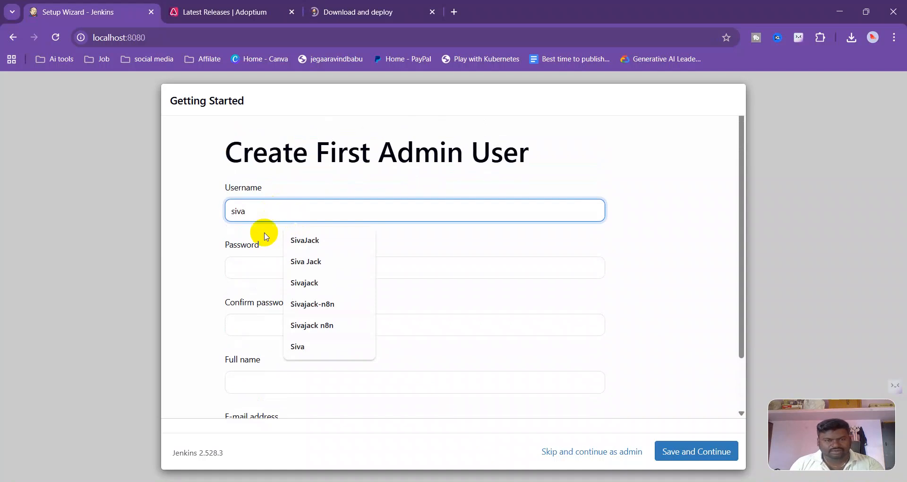
Enter the admin account password and repeat it in the password confirmation field
left_click(247, 274)
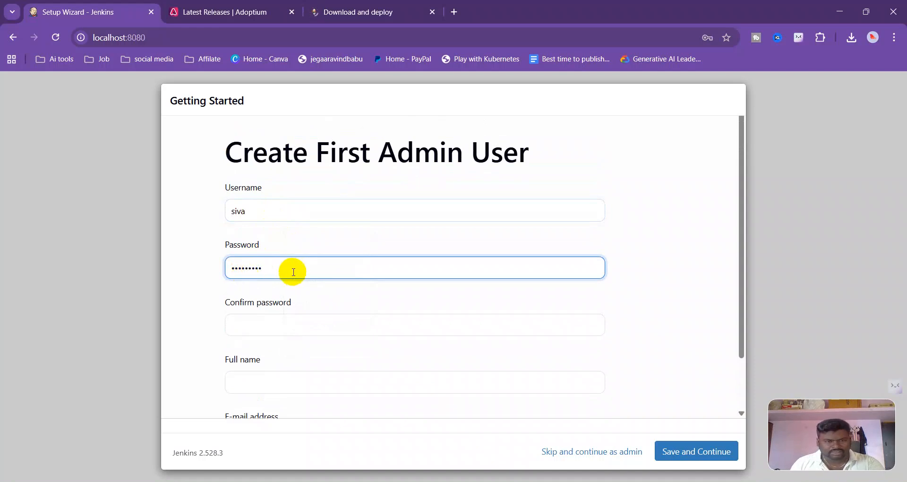
scroll(293, 271, "down", 2)
left_click(255, 265)
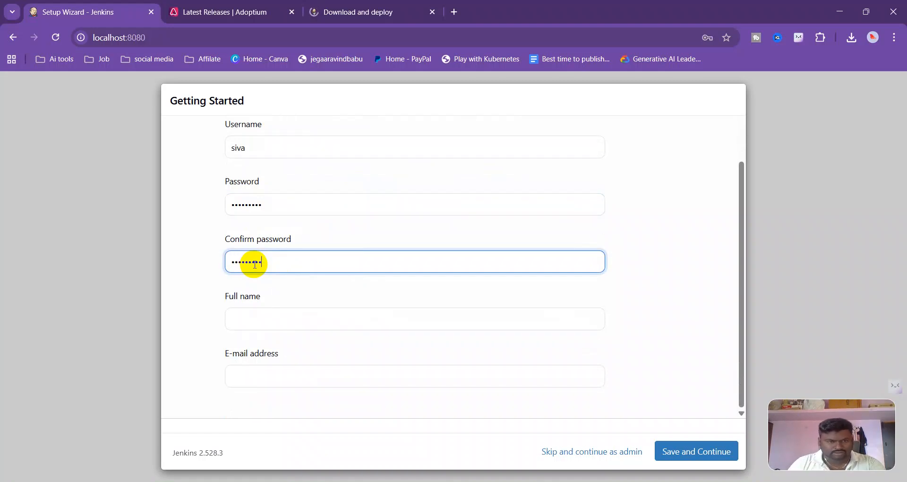
Fill in the admin user's full name and e-mail address from the browser suggestions, then save and continue
left_click(315, 325)
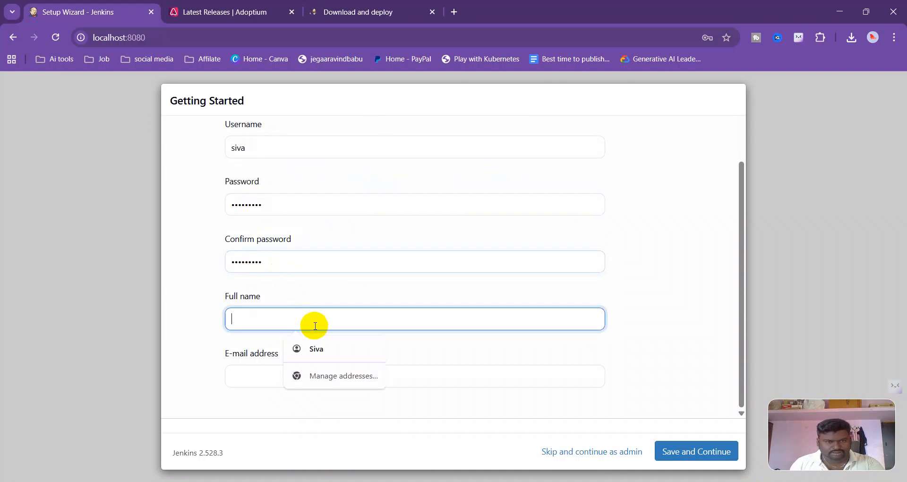
left_click(251, 370)
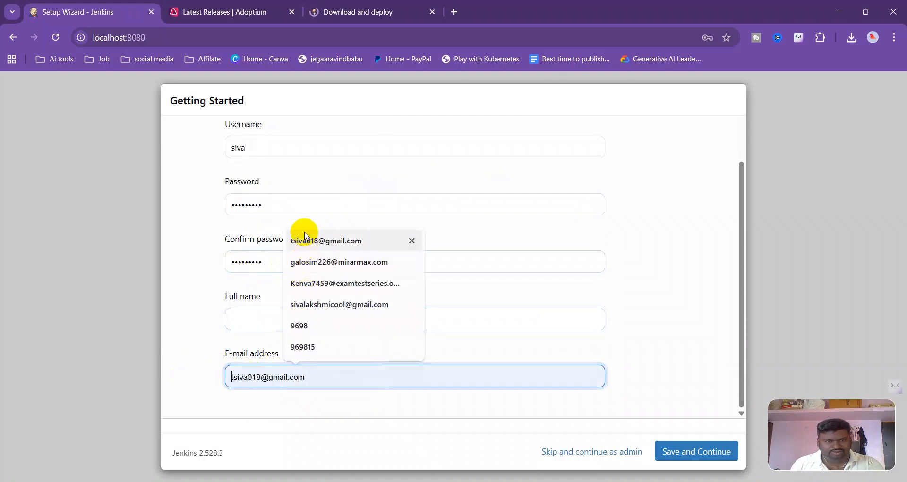
left_click(305, 240)
left_click_drag(348, 377, 151, 388)
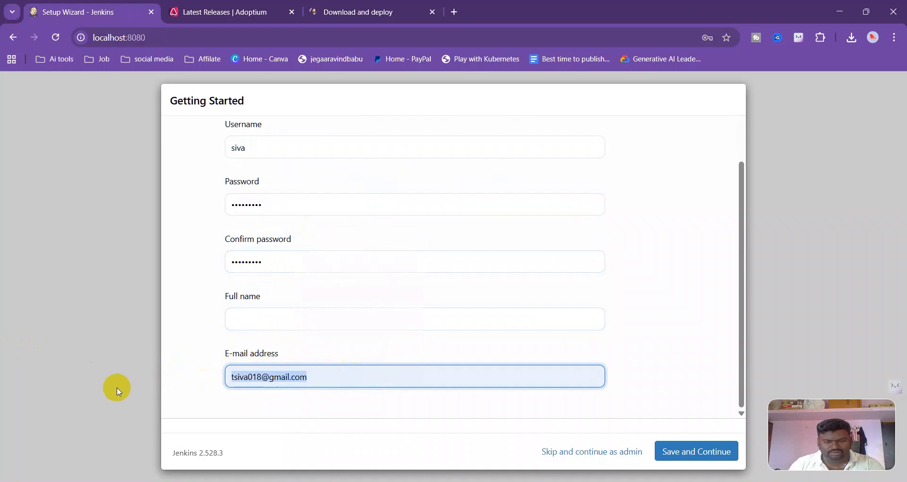
key("BackSpace")
left_click(699, 452)
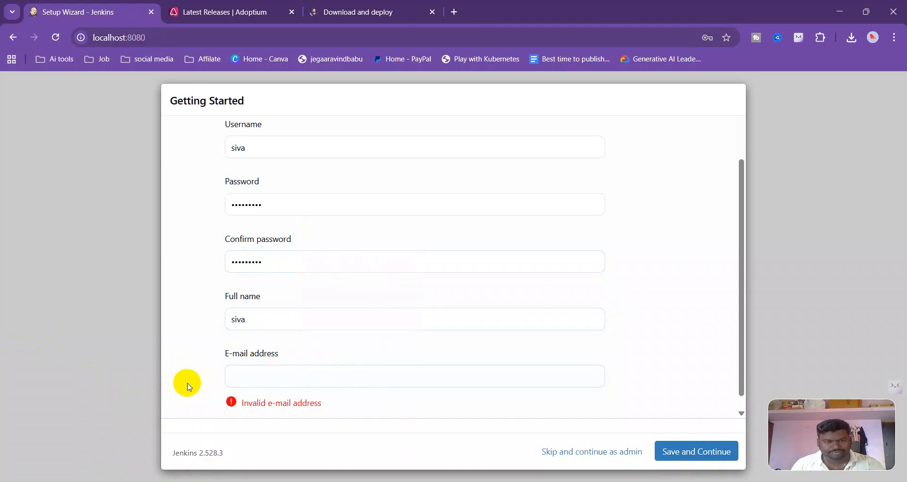
left_click(237, 375)
left_click(307, 240)
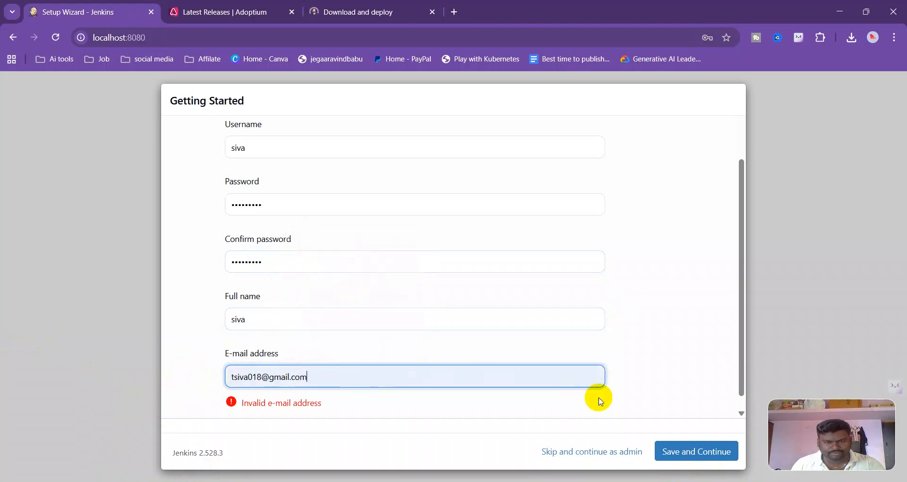
left_click(699, 451)
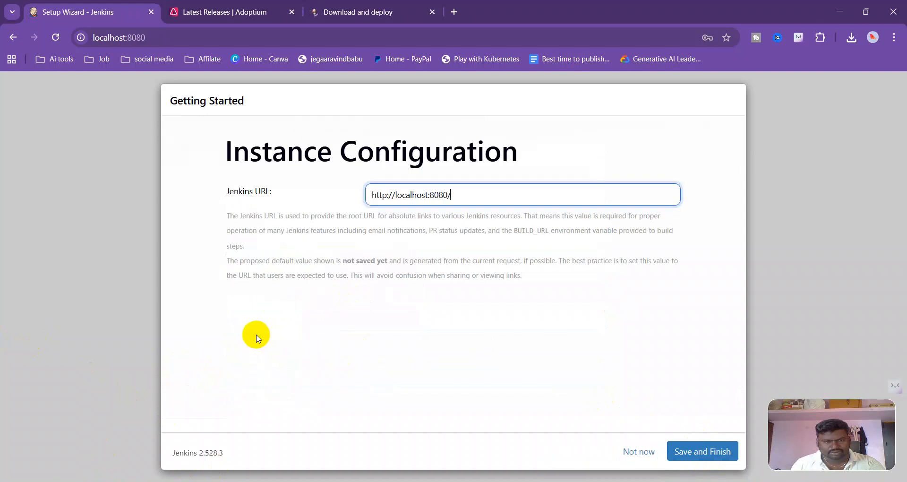
left_click_drag(462, 197, 307, 197)
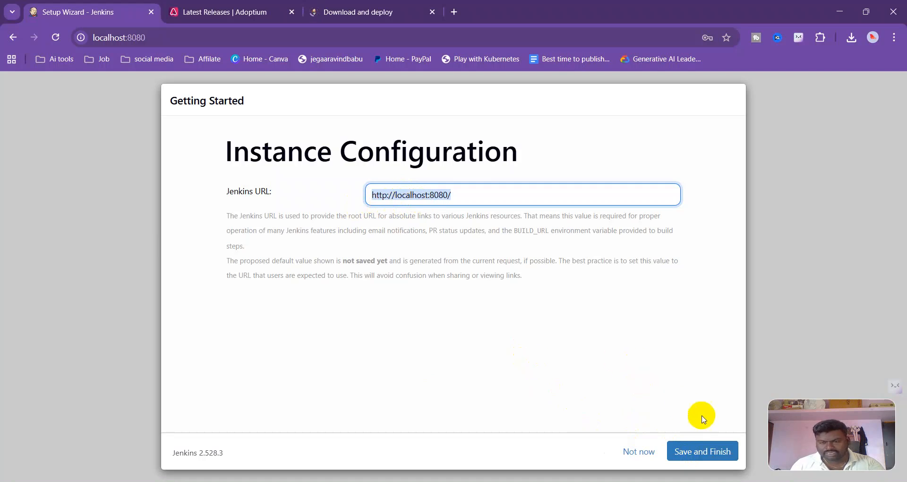
left_click(702, 453)
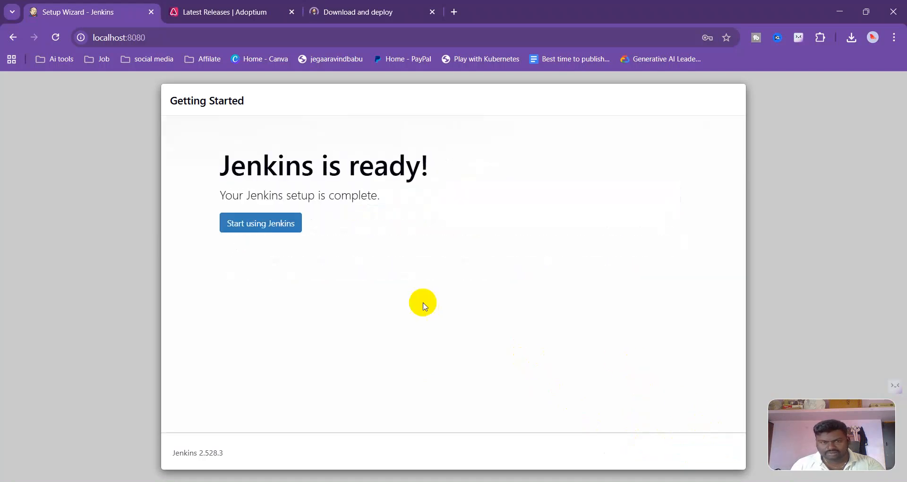
left_click(259, 236)
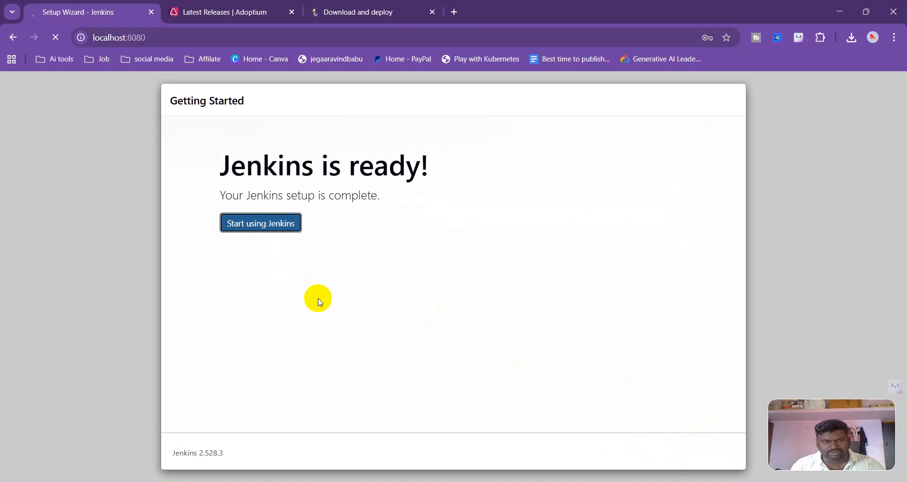